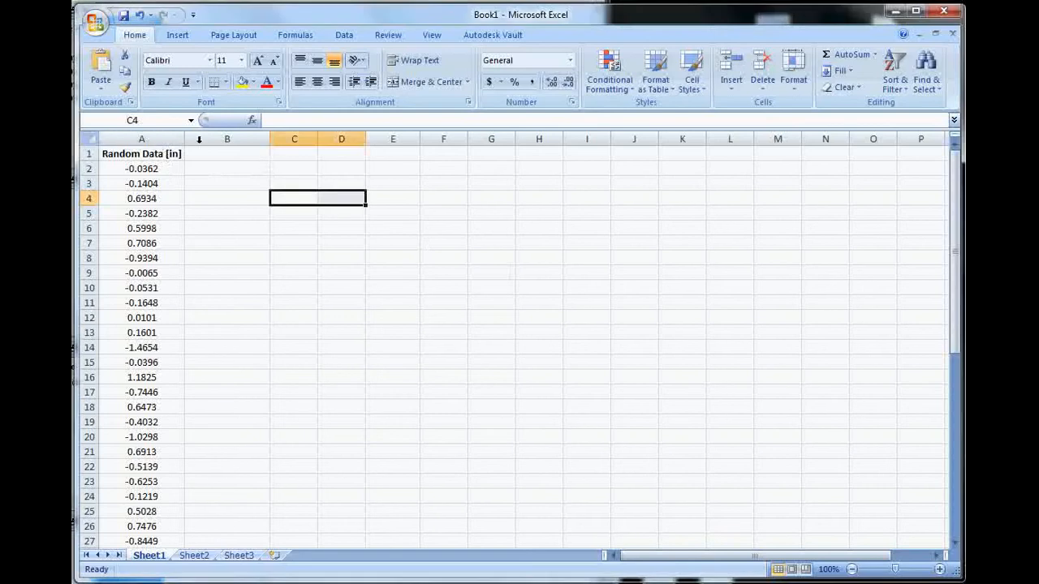
Step: Copy the whole Random Data [in] column A into column B
left_click(165, 142)
key("ctrl+c")
left_click(213, 155)
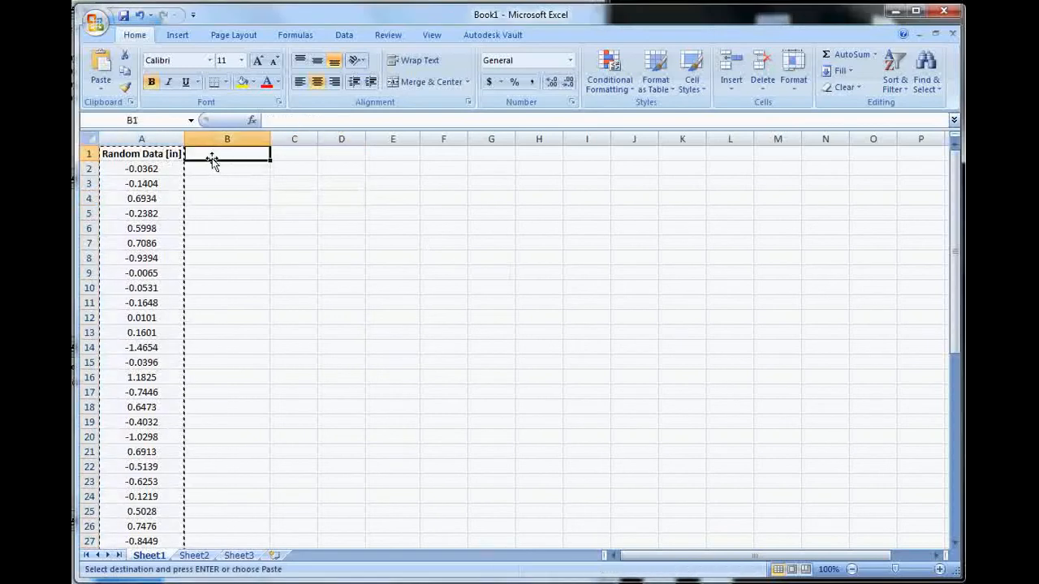
key("ctrl+v")
key("Escape")
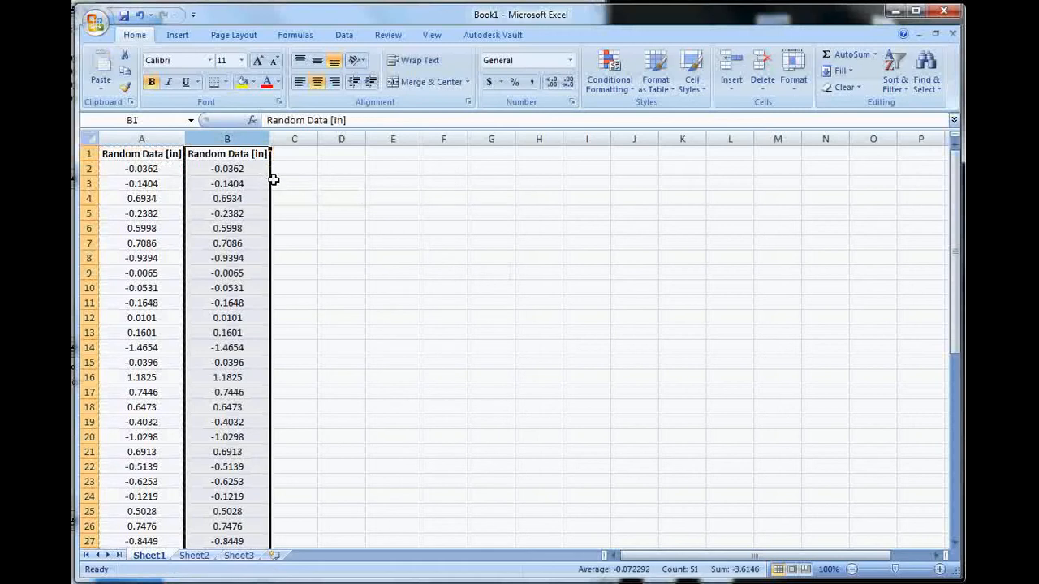
left_click(280, 169)
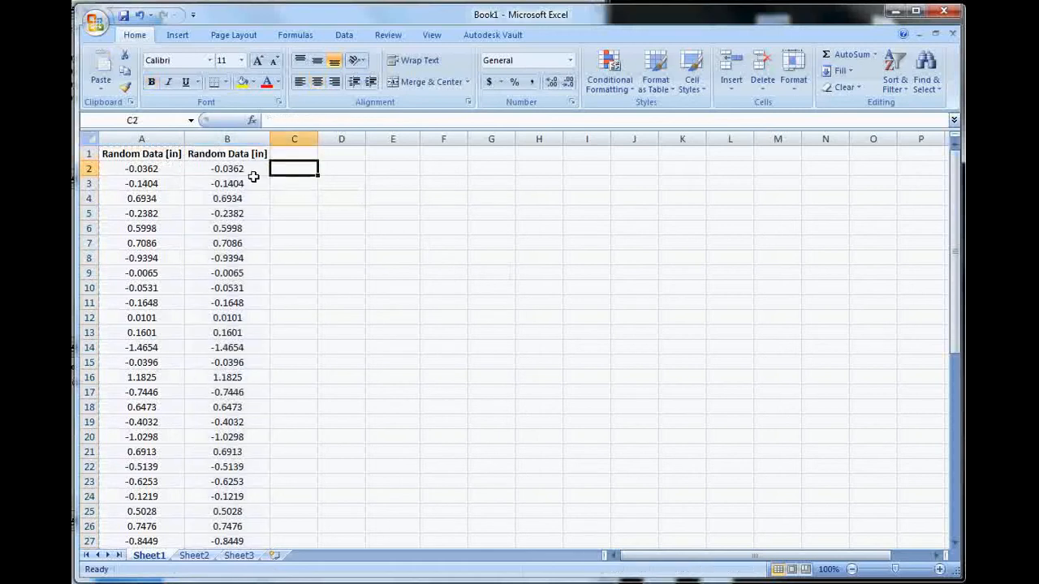
Step: Sort only the column B data from smallest to largest, continuing with the current selection, and check the sorted values
left_click(235, 153)
key("ctrl+shift+Down")
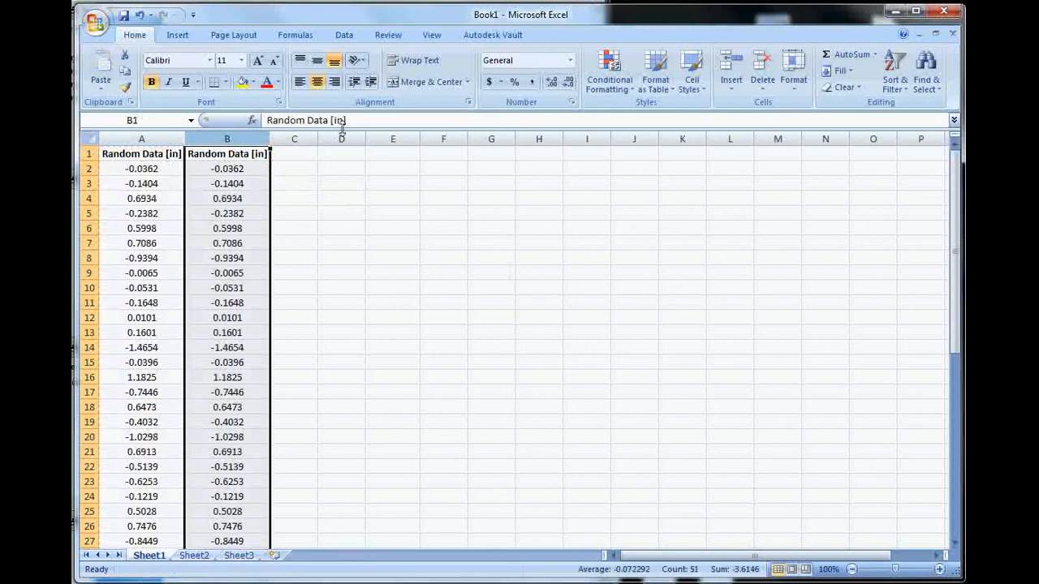
left_click(344, 35)
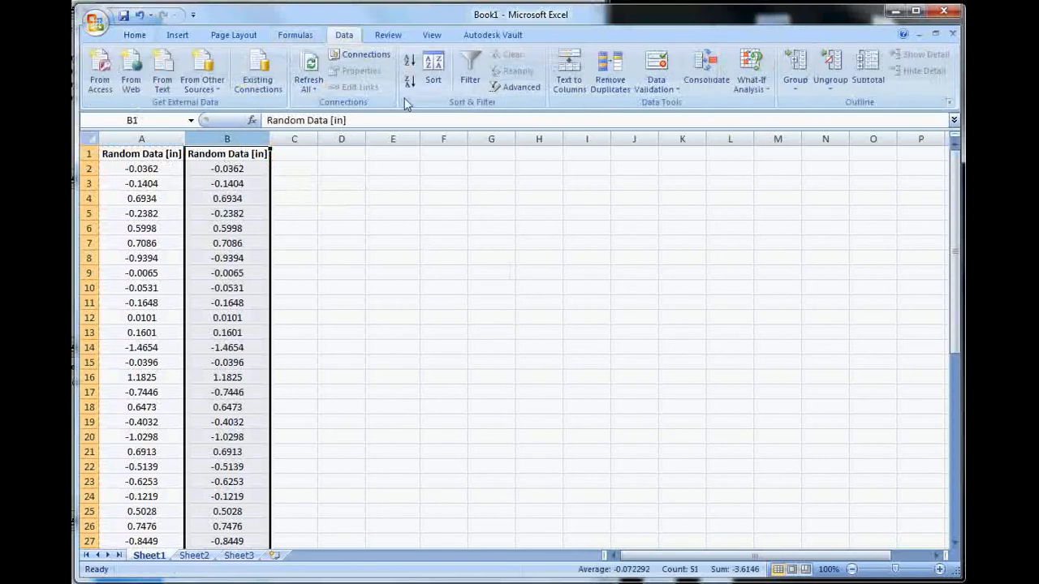
left_click(408, 62)
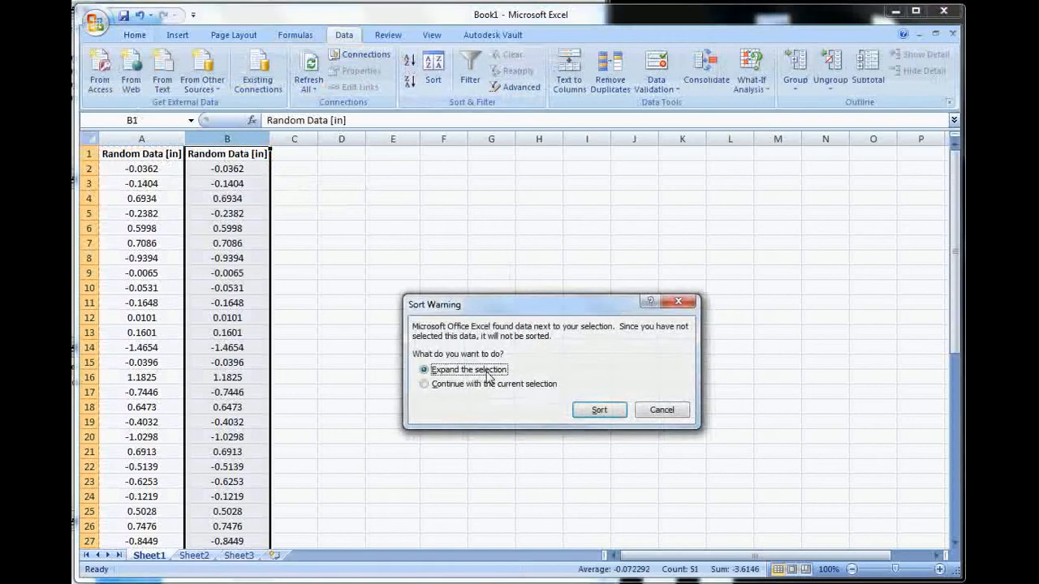
left_click(488, 385)
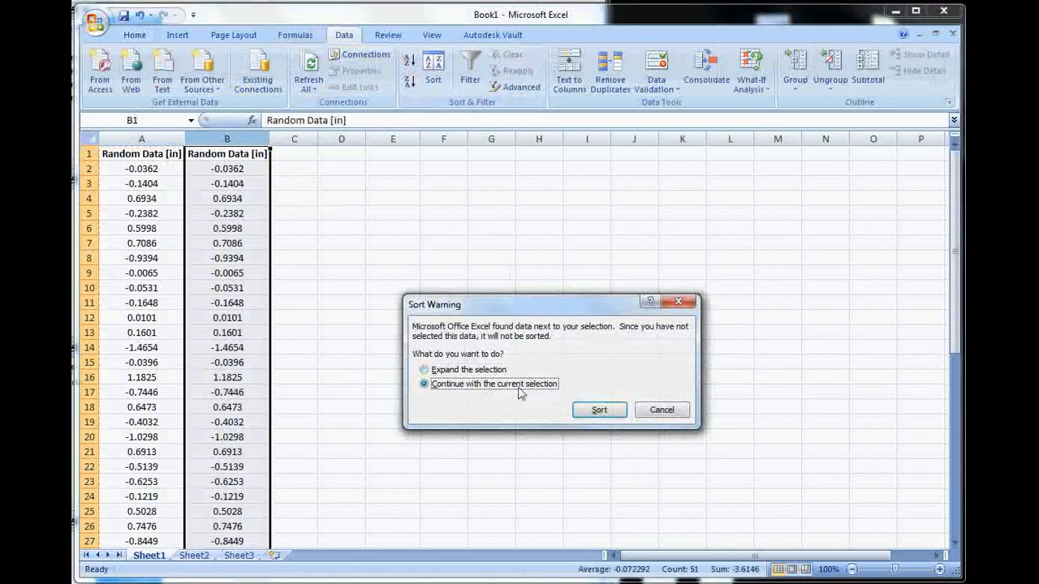
left_click(588, 409)
left_click(308, 185)
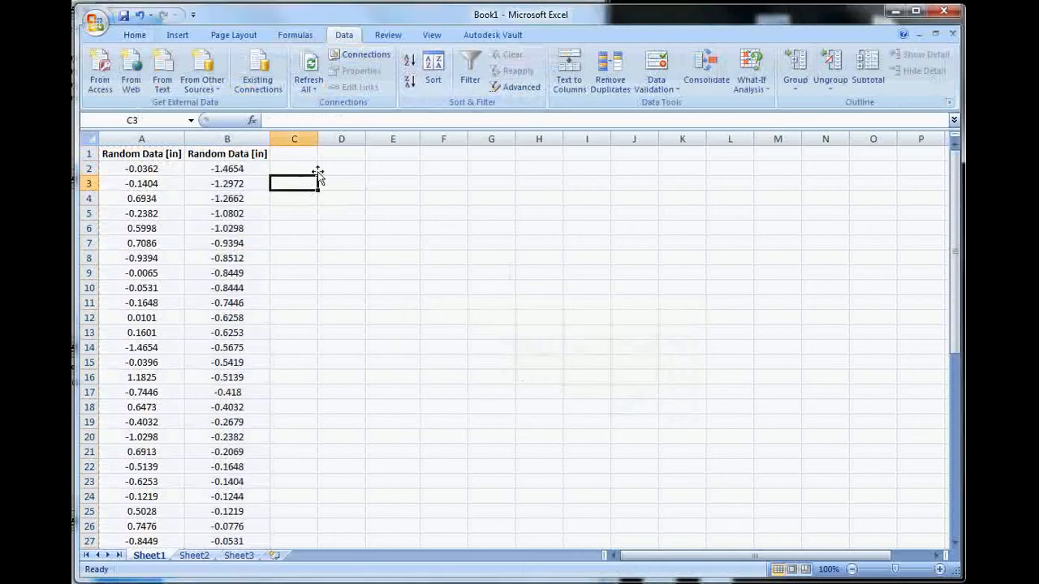
left_click(253, 169)
scroll(267, 265, "down", 14)
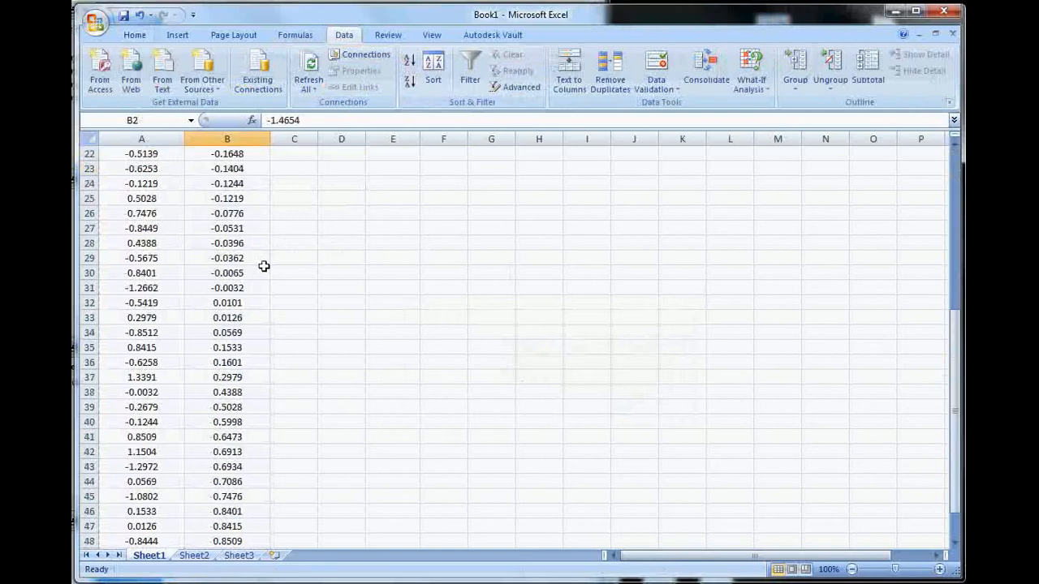
scroll(258, 346, "up", 1)
scroll(258, 346, "up", 13)
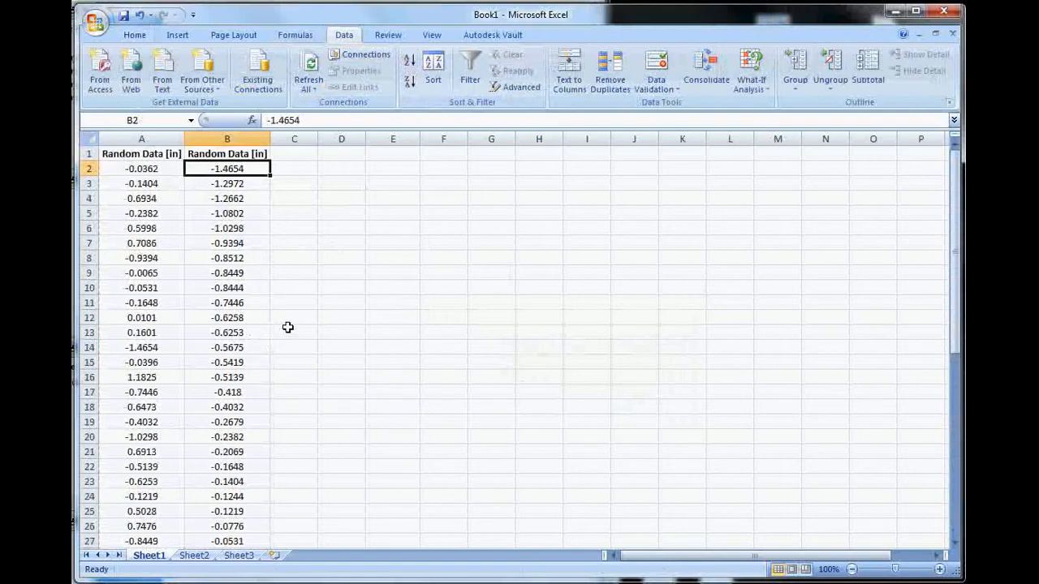
Step: Widen column C slightly and enter the heading "Bins" in cell E1
left_click_drag(318, 139, 331, 138)
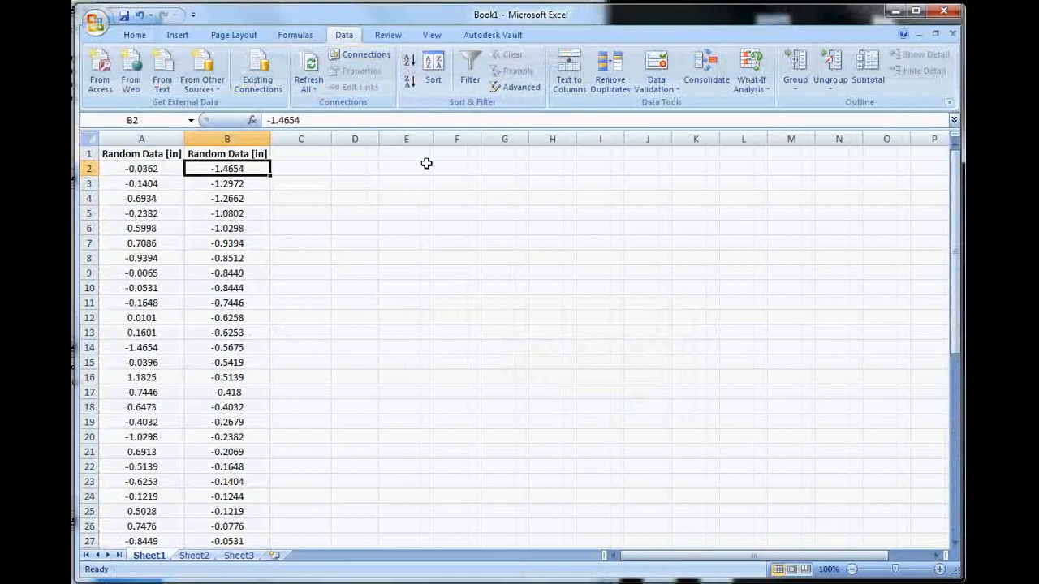
left_click(410, 167)
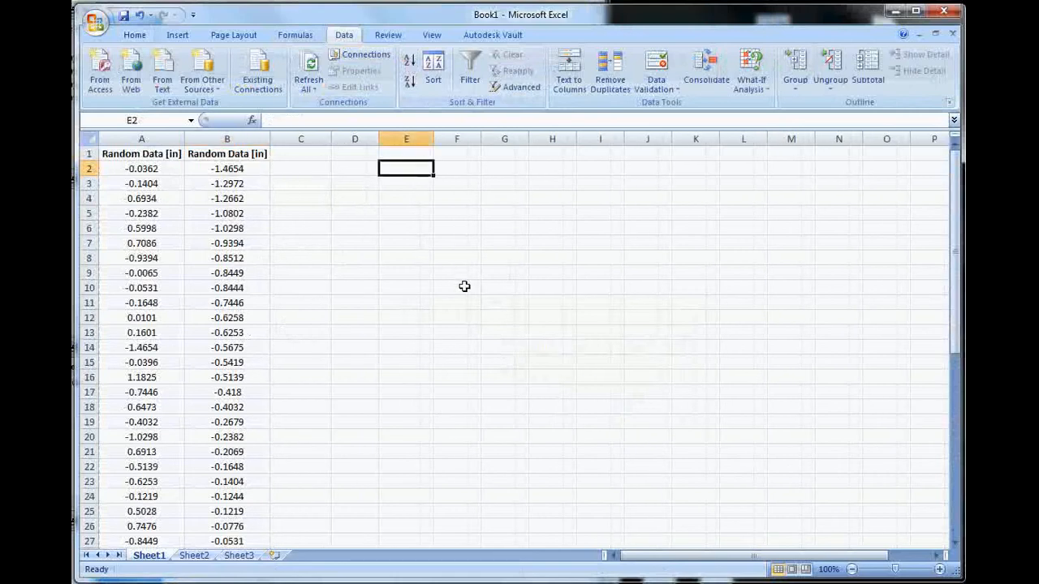
left_click(405, 157)
type("Bihns")
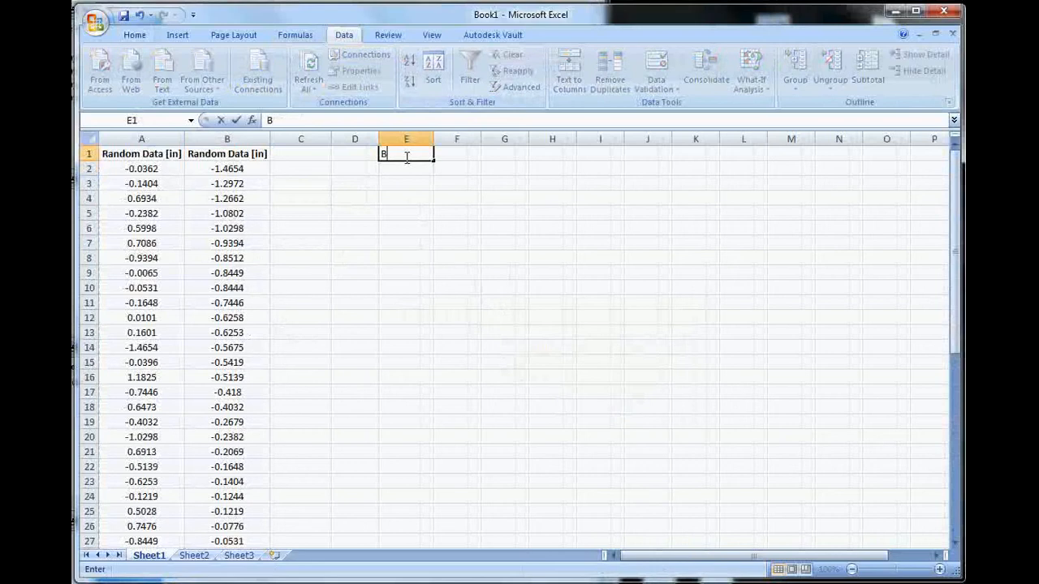
key("BackSpace")
key("BackSpace")
type("ns")
key("Return")
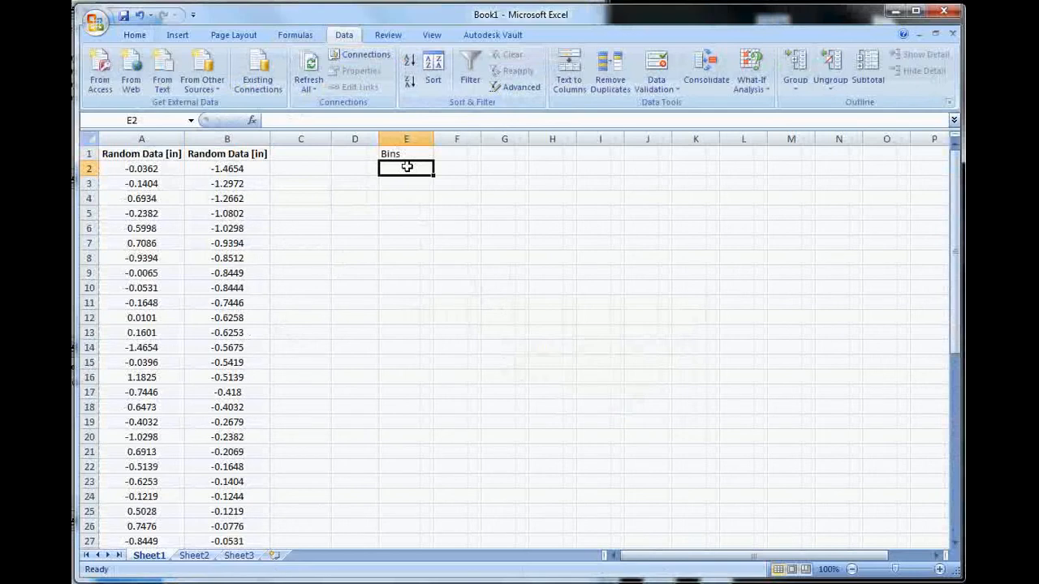
Step: Format cells E2 to E15 below the Bins heading as Text
left_click_drag(406, 166, 408, 367)
right_click(401, 260)
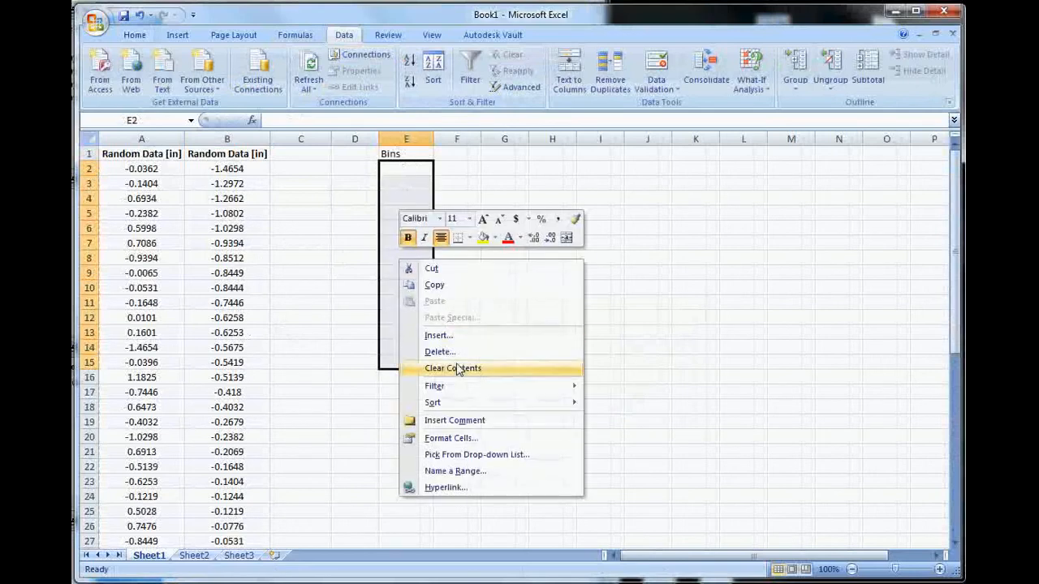
left_click(459, 438)
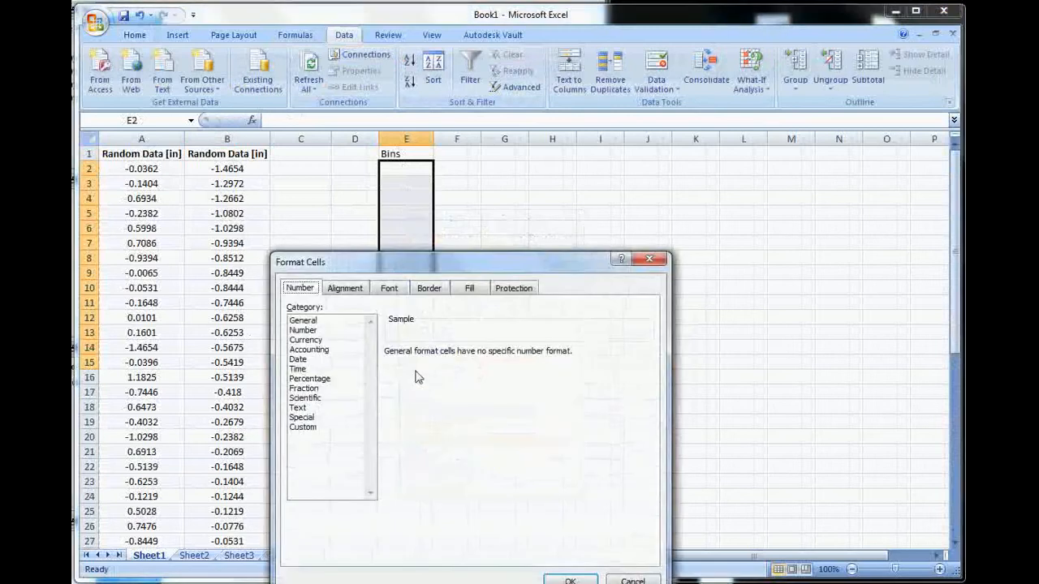
left_click(334, 408)
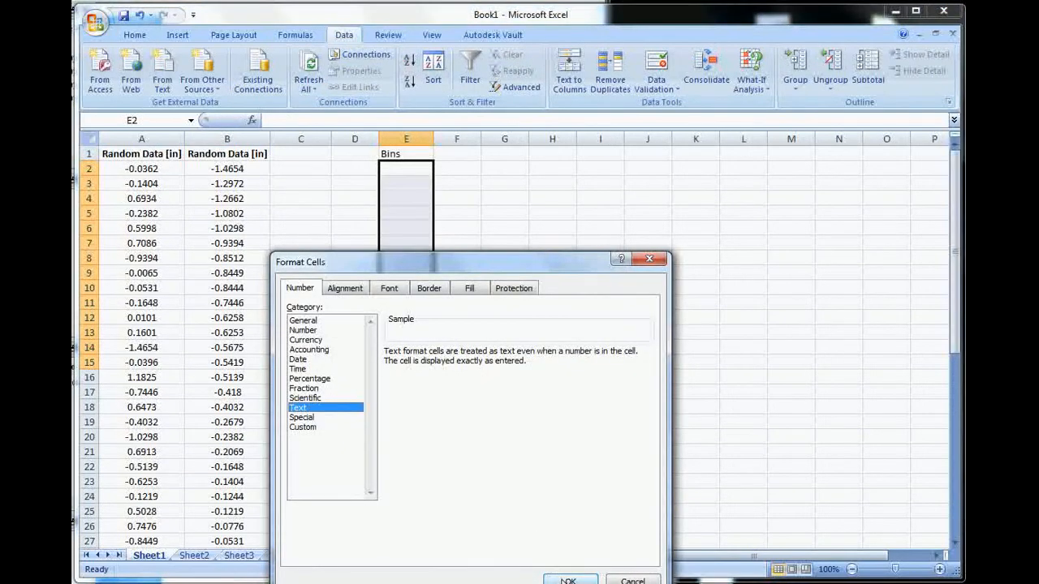
left_click(569, 581)
Step: Enter the first bin range "-1.5 to -1.0" in cell E2
left_click(399, 172)
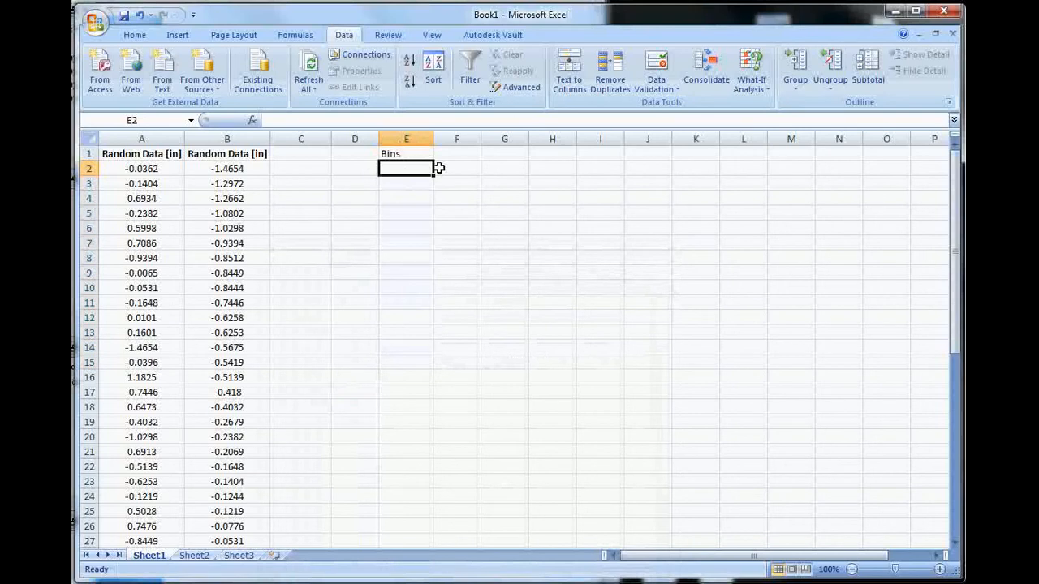
type("-1.5")
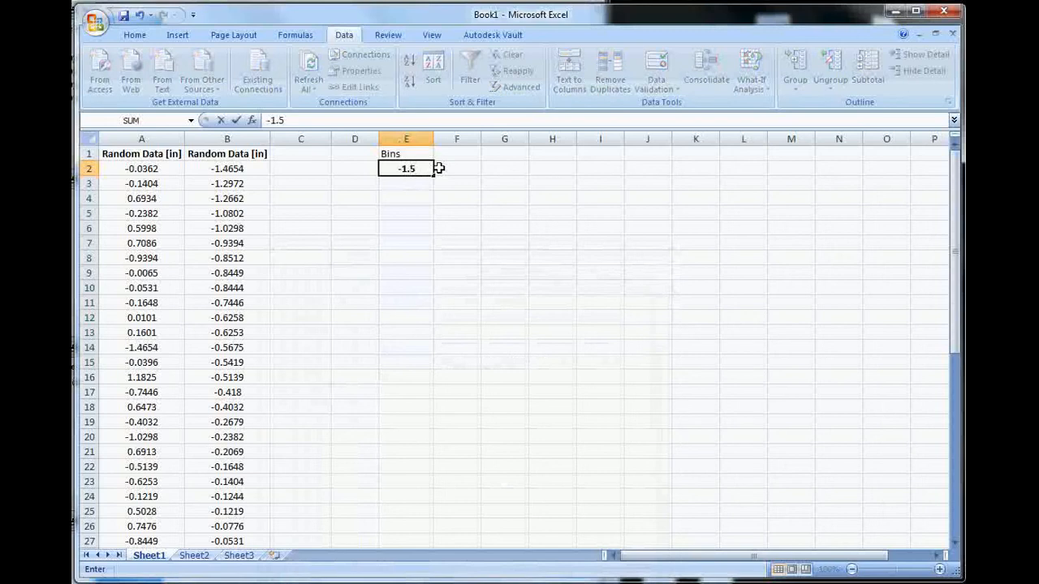
type(" to -1.0")
key("Return")
left_click(429, 168)
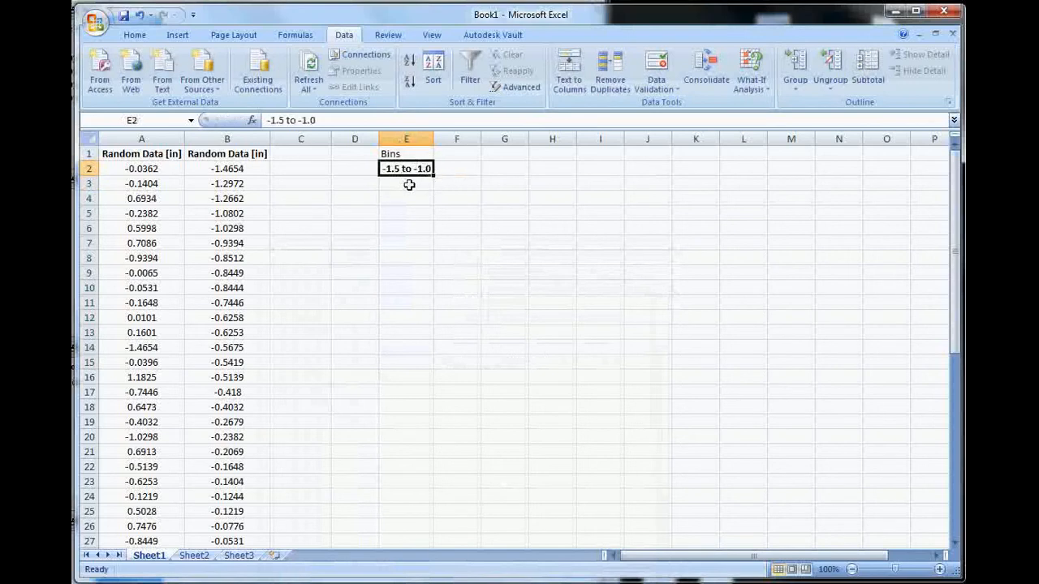
Step: Fill cells E3 to E6 with the bin ranges "-1.0 to -0.5", "-0.5 to 0", "0 to 0.5" and "0.5 to 1"
left_click(409, 185)
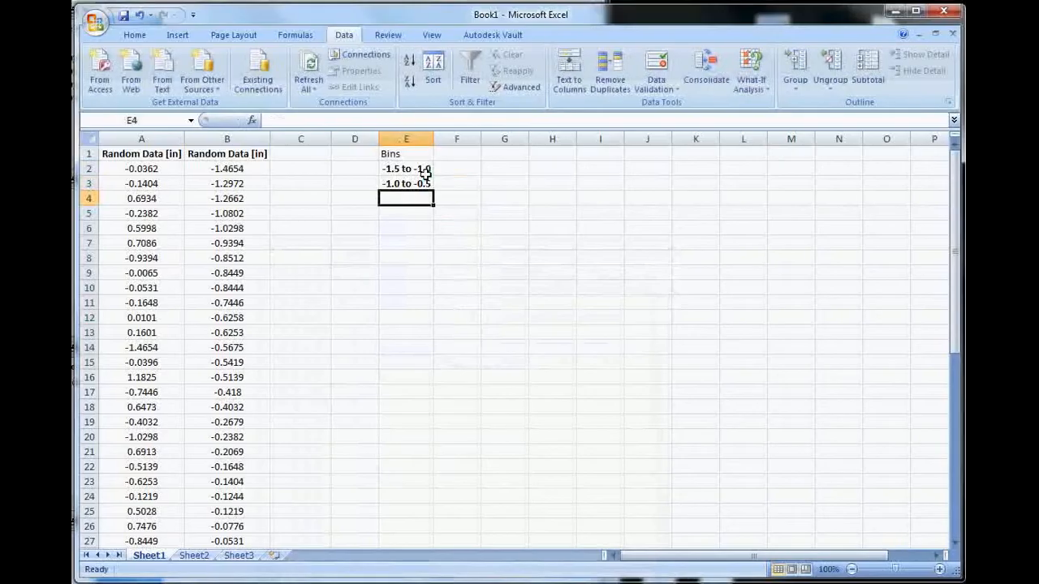
type("-0.5 to 0")
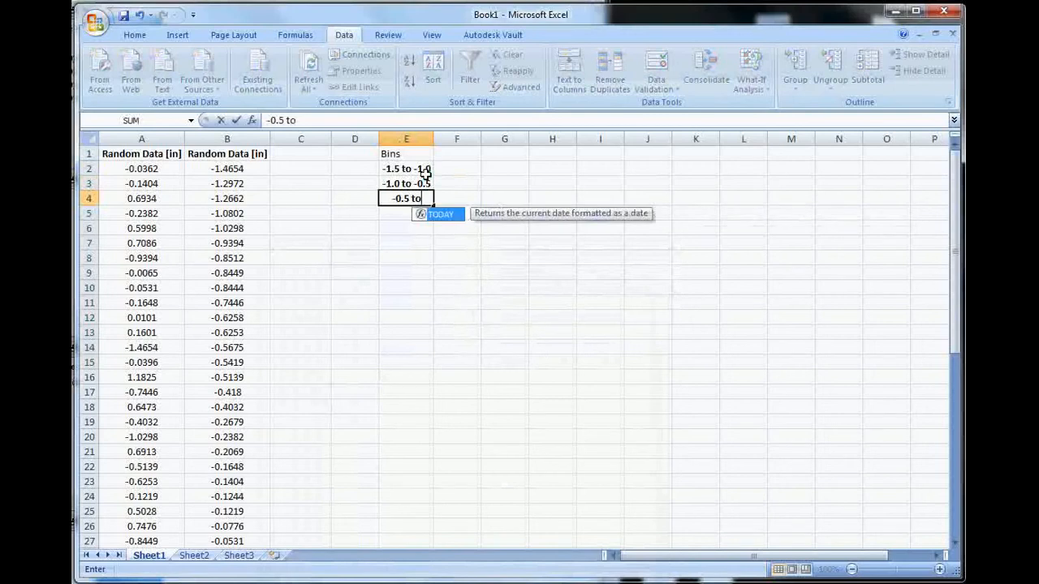
key("Return")
type("0 to 0.5")
key("Return")
type("0.5 to 1")
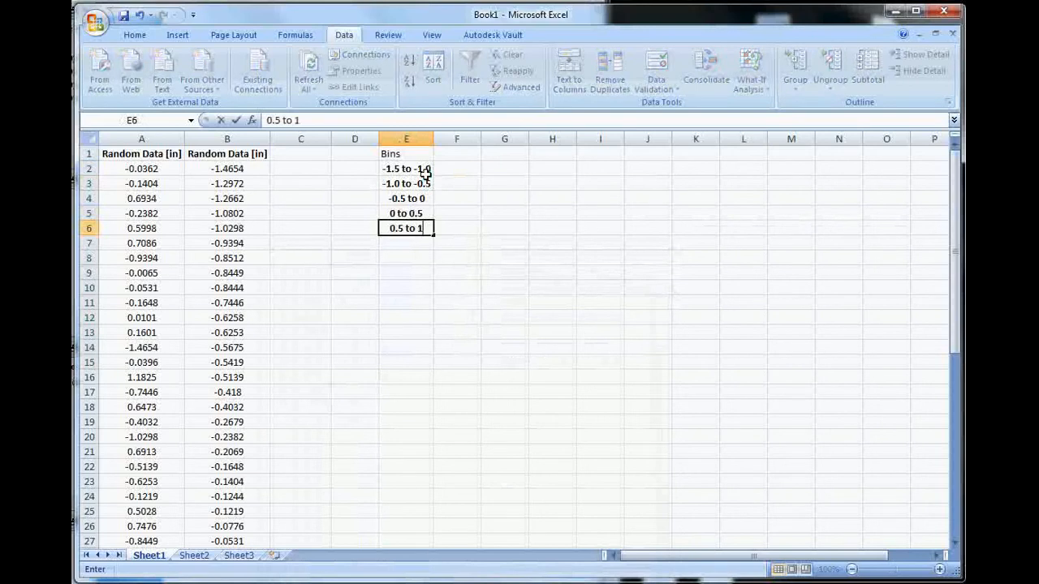
key("Return")
Step: Enter the last bin range "1.0 to 1.5" in E7 and change E6 to "0.5 to 1.0"
type("1 to")
key("BackSpace")
key("BackSpace")
key("BackSpace")
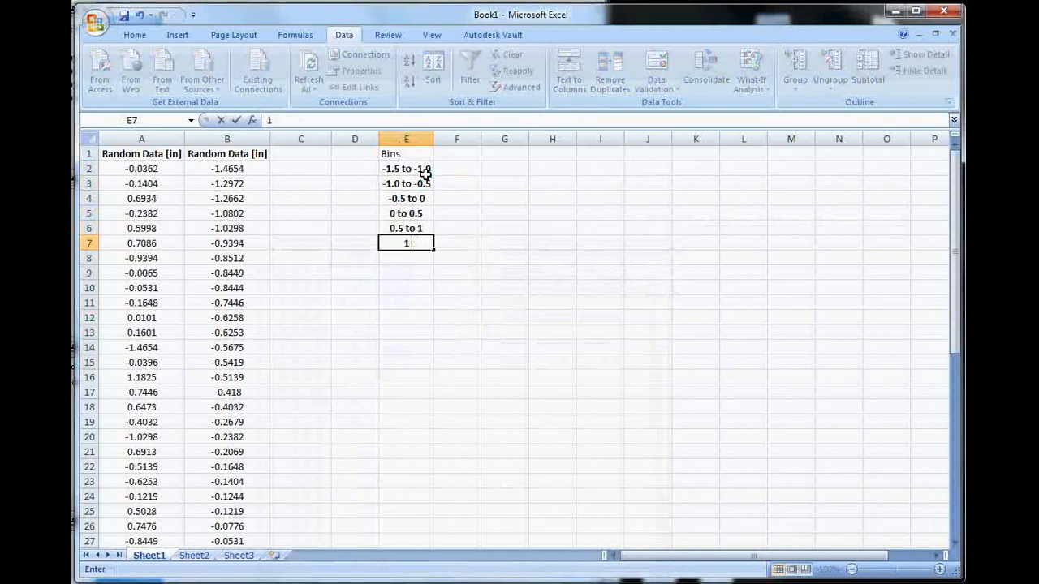
type(".0 to 1.5")
key("Return")
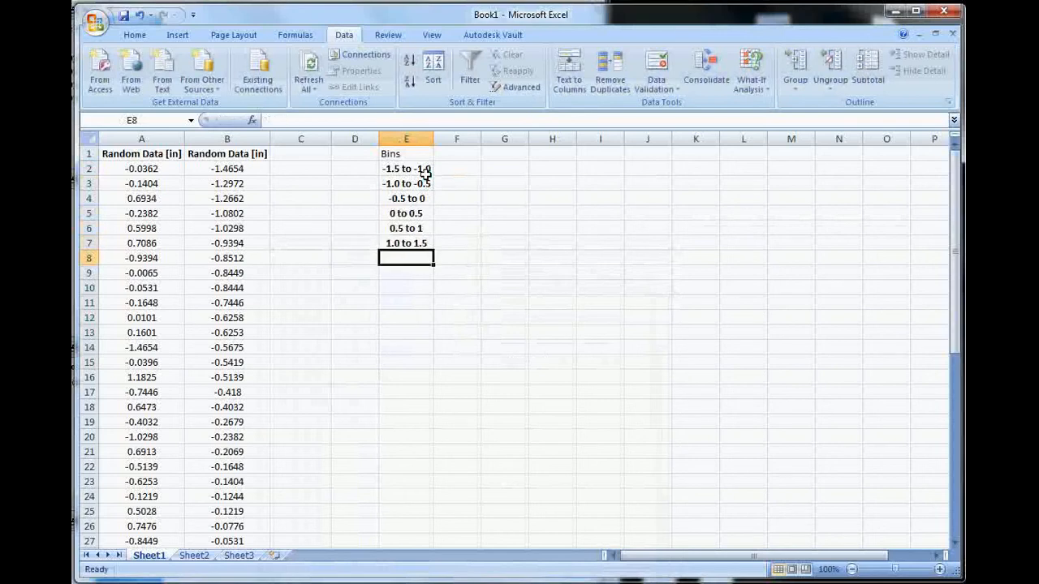
double_click(425, 228)
type(".0")
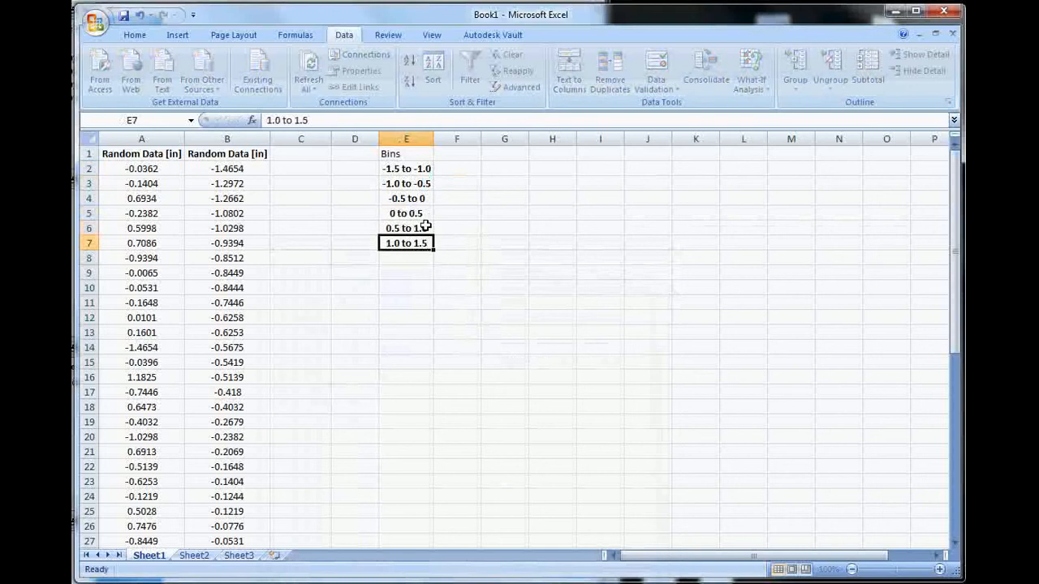
key("Return")
left_click(456, 171)
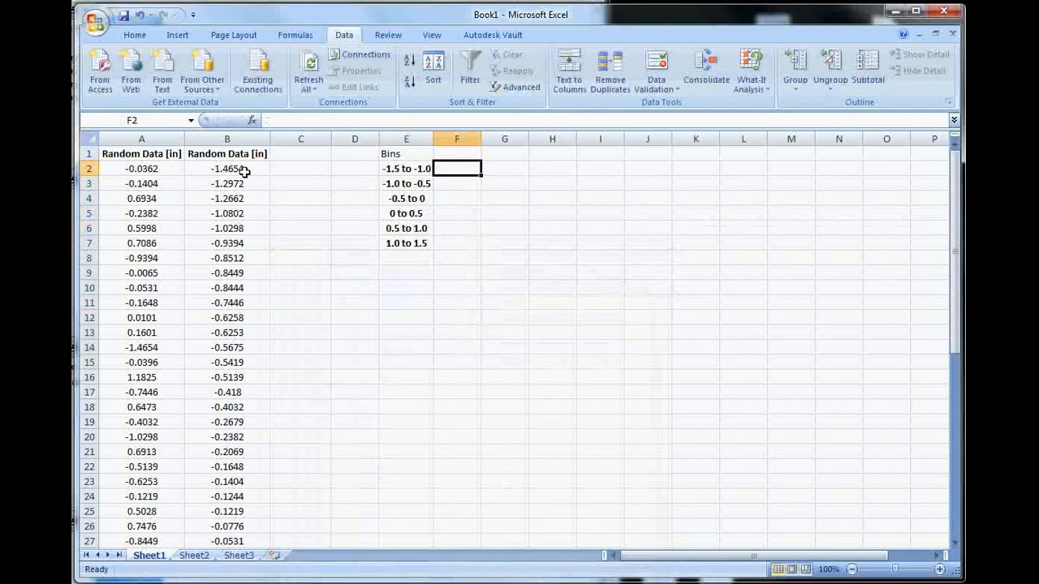
left_click(451, 183)
left_click(453, 198)
left_click(463, 212)
left_click(474, 229)
left_click(476, 240)
left_click(460, 171)
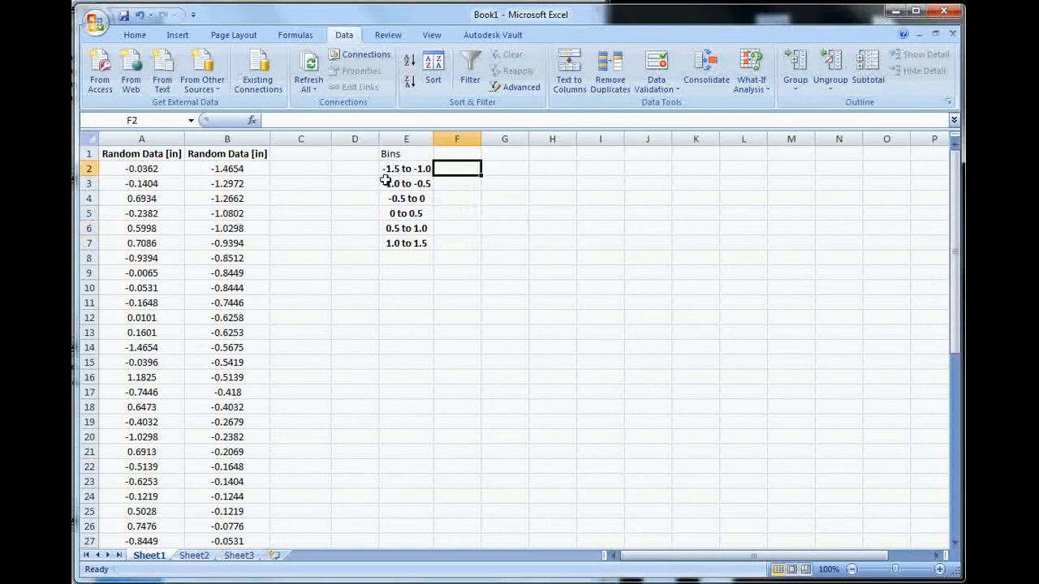
Step: Count the sorted column B values in the -1.5 to -1.0 bin and enter 5 in cell F2
left_click(244, 169)
left_click(247, 183)
left_click(246, 198)
left_click(247, 214)
left_click(251, 231)
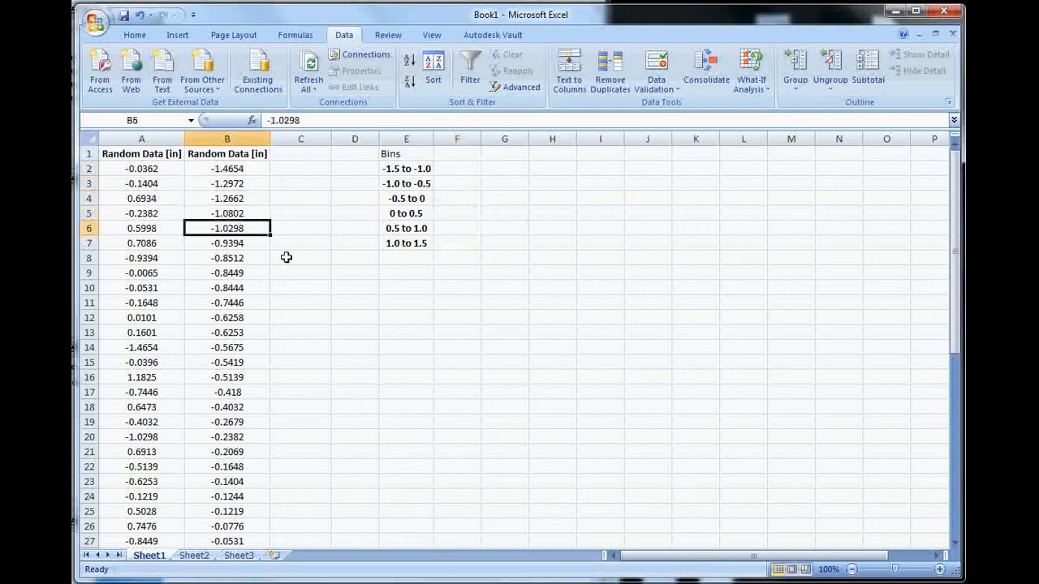
left_click(441, 170)
type("5")
key("Return")
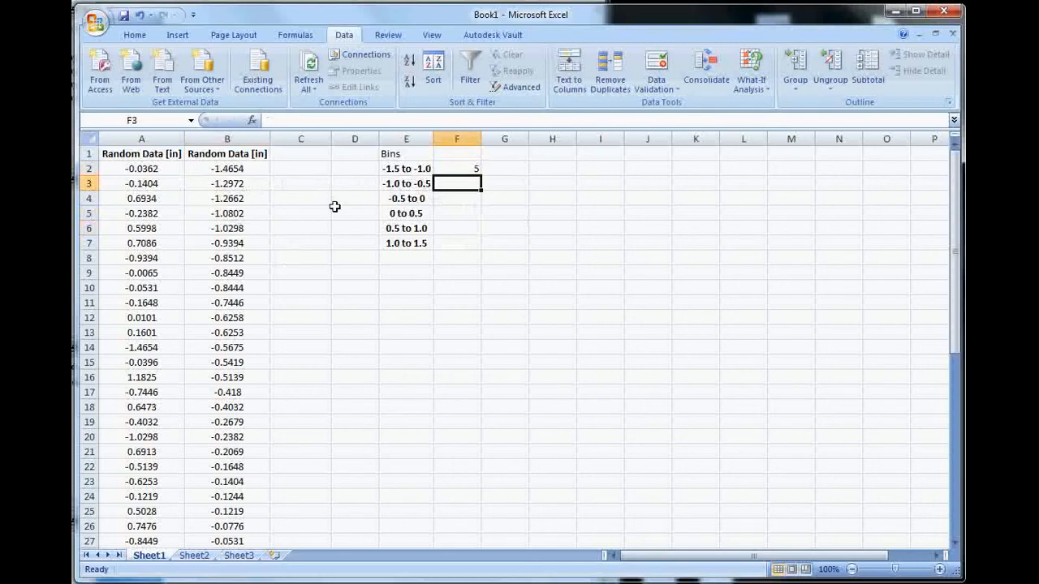
Step: Count the sorted column B values in the -1.0 to -0.5 bin and enter 10 in cell F3
left_click(241, 245)
left_click(245, 257)
left_click(245, 273)
left_click(246, 288)
left_click(248, 303)
left_click(252, 319)
left_click(252, 332)
left_click(254, 347)
left_click(253, 362)
left_click(254, 378)
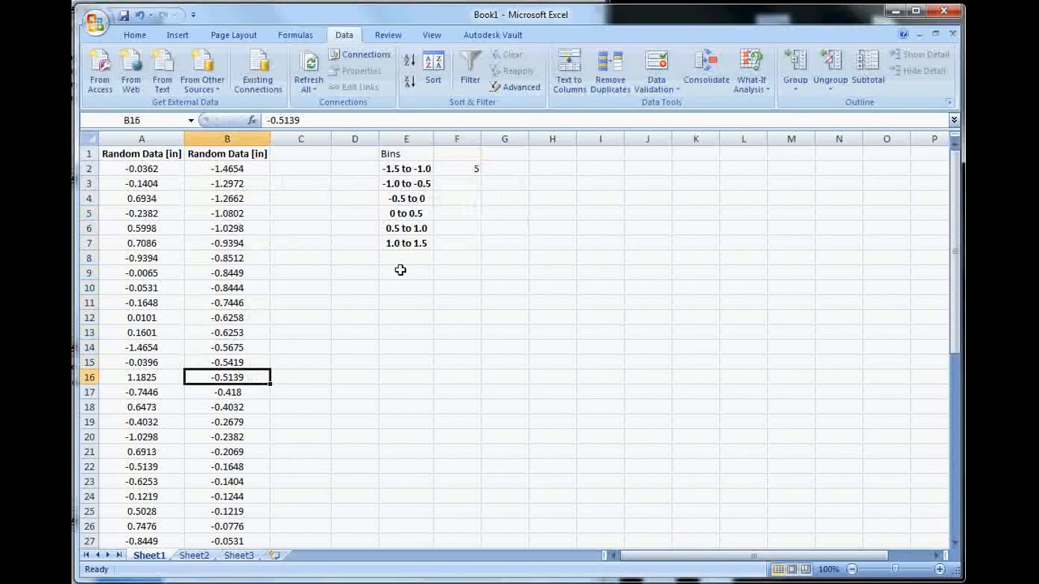
left_click(464, 182)
type("10")
key("Return")
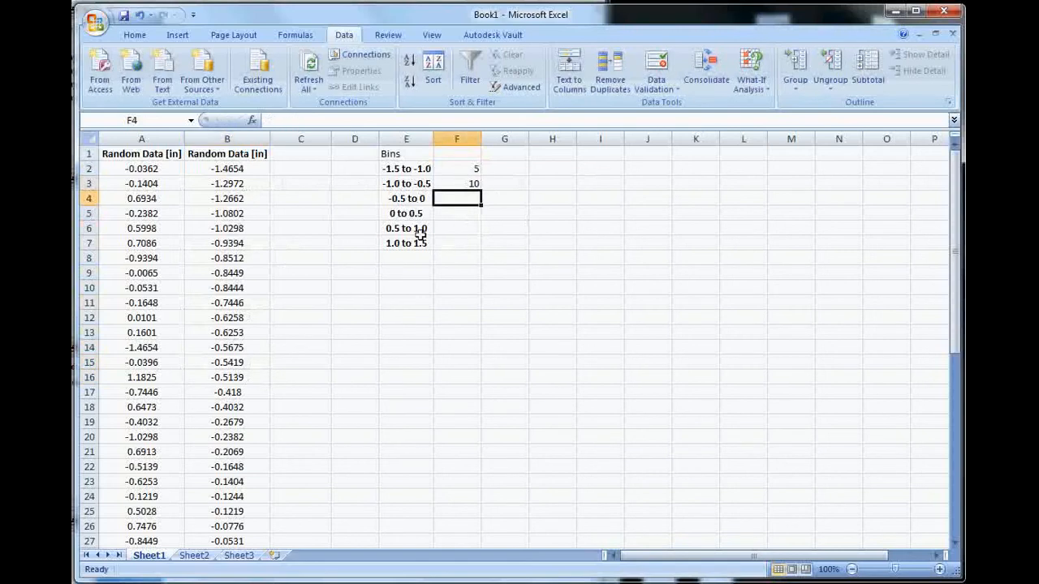
Step: Count the sorted column B values in the -0.5 to 0 bin and enter 15 in cell F4
left_click(252, 389)
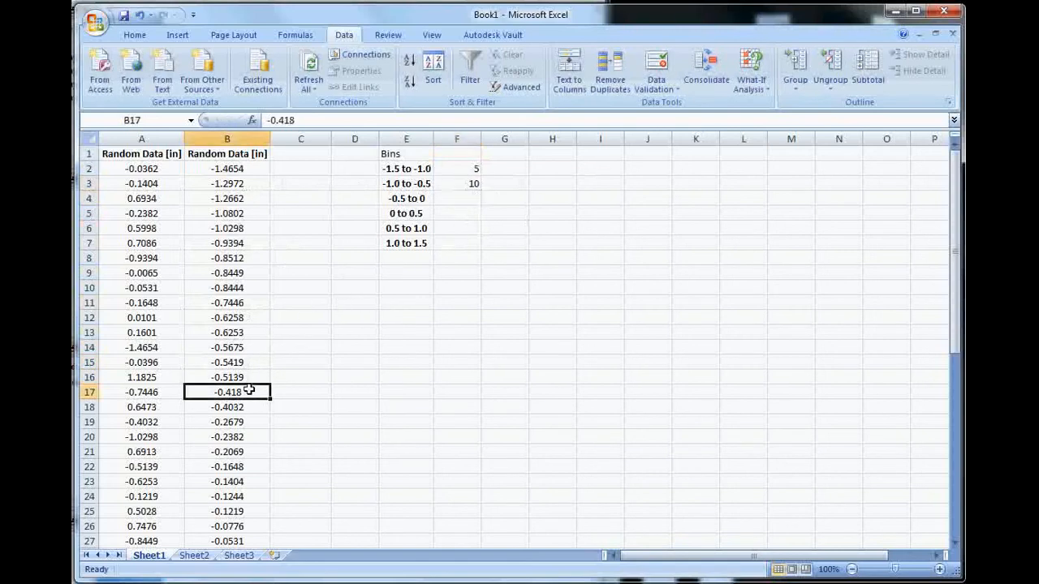
scroll(302, 375, "down", 1)
scroll(302, 375, "down", 3)
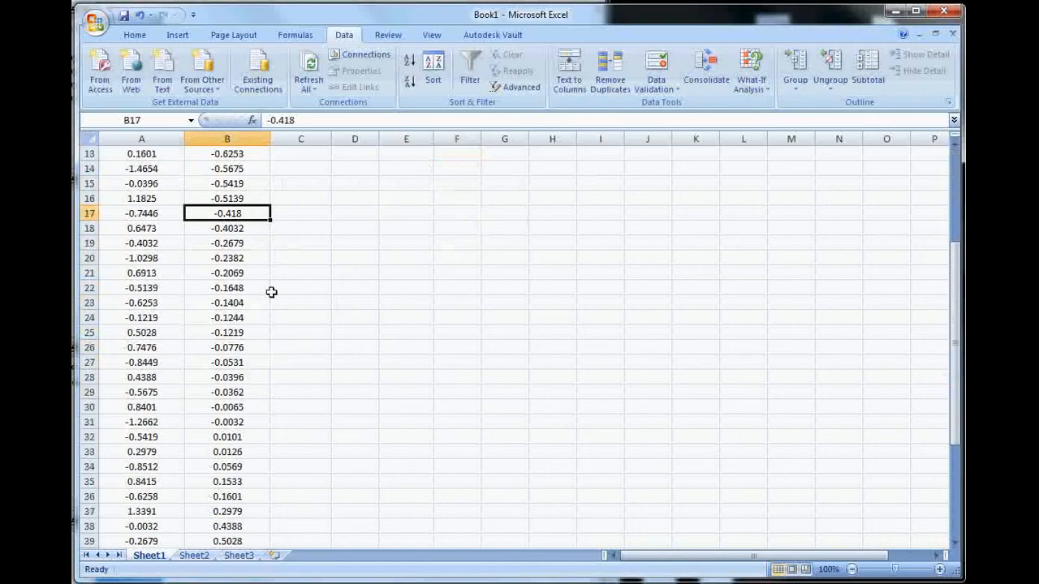
left_click(88, 213)
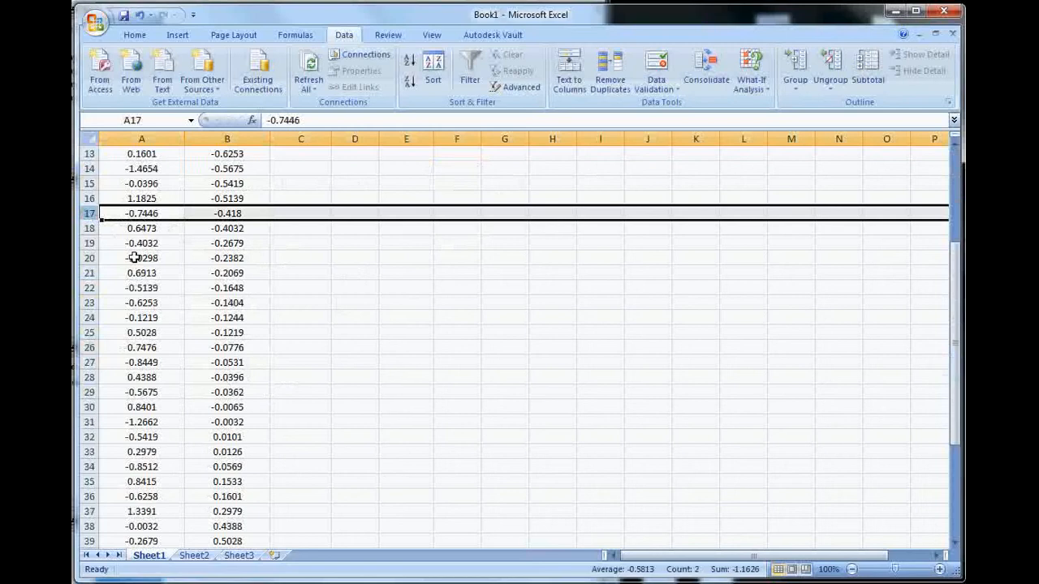
left_click(87, 214)
left_click_drag(88, 214, 88, 422)
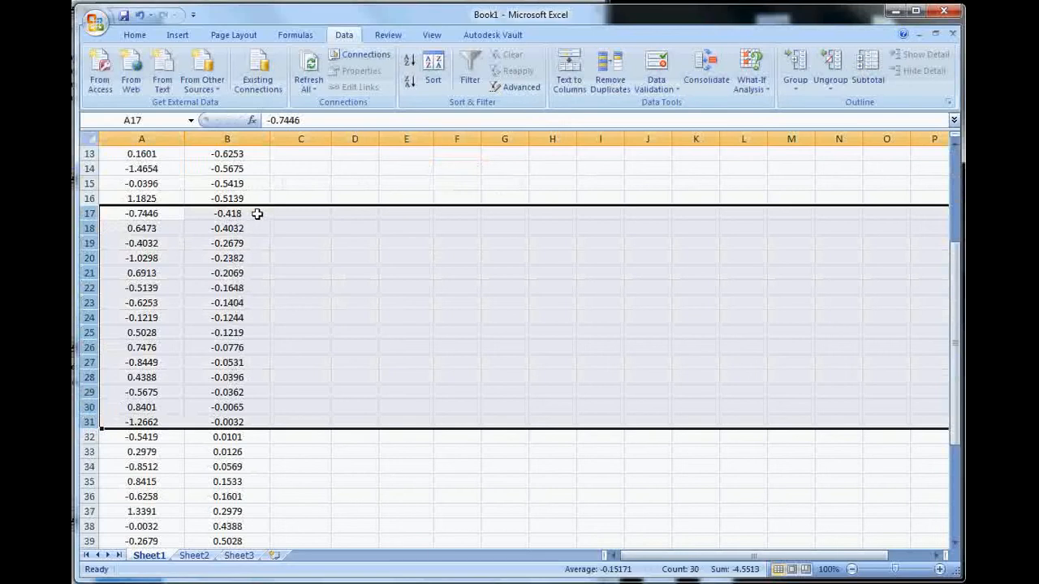
scroll(284, 219, "up", 4)
left_click(461, 197)
type("10")
key("Return")
Step: Count the sorted column B values in the 0 to 0.5 bin and enter 7 in cell F5
scroll(360, 283, "down", 7)
scroll(304, 275, "down", 1)
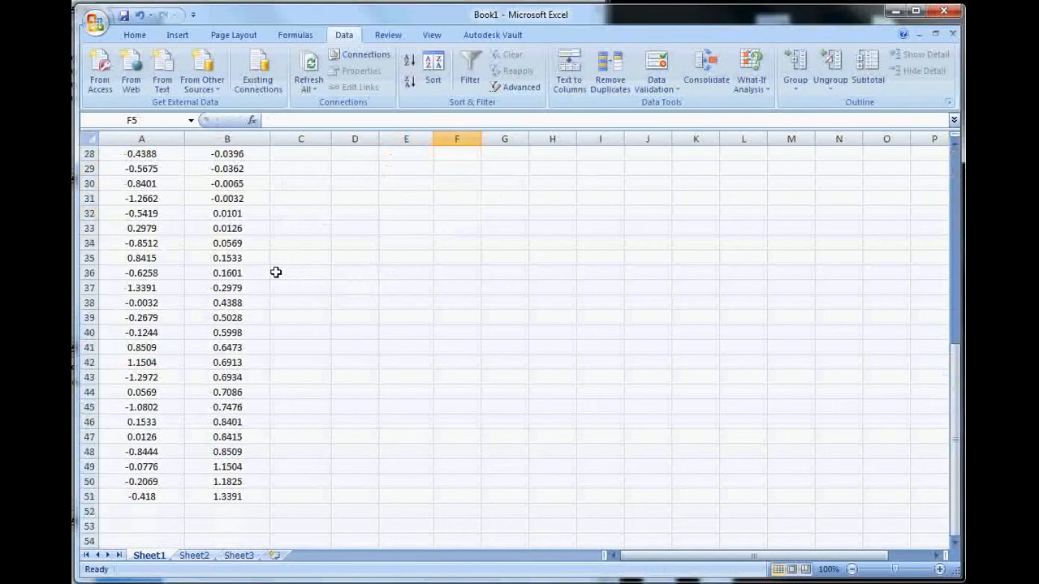
left_click(236, 259)
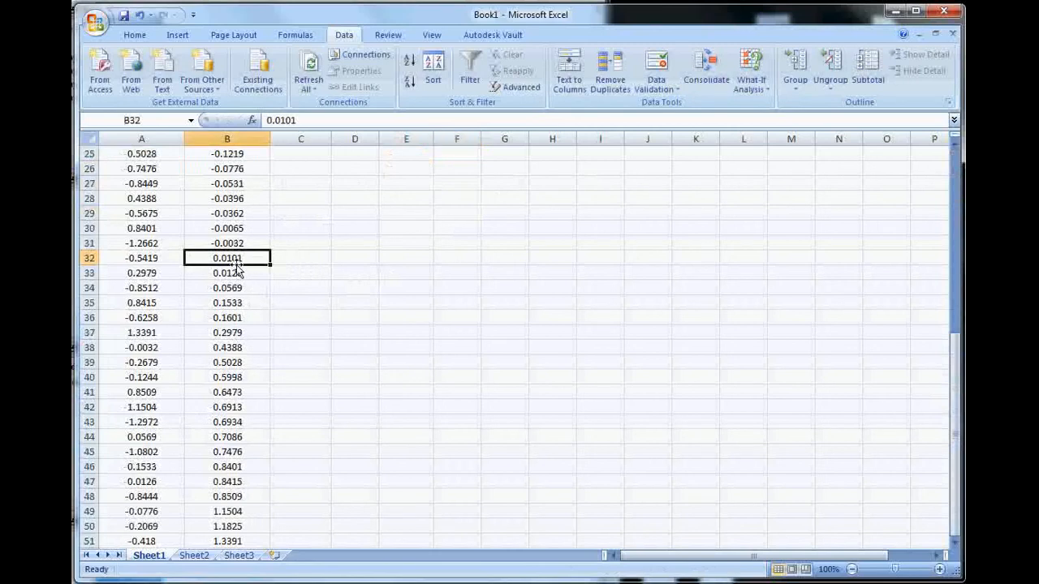
left_click(253, 353, "shift")
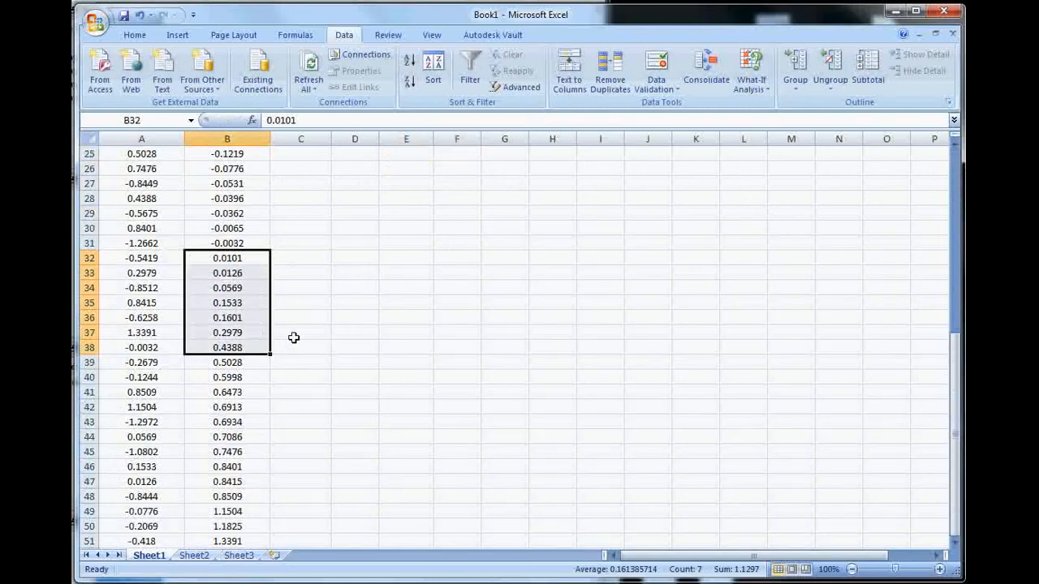
scroll(341, 323, "up", 8)
left_click(471, 210)
type("7")
key("Return")
Step: Count the sorted column B values in the 0.5 to 1.0 bin and enter 10 in cell F6
scroll(248, 304, "down", 8)
scroll(247, 303, "down", 6)
scroll(244, 347, "up", 5)
left_click(241, 318)
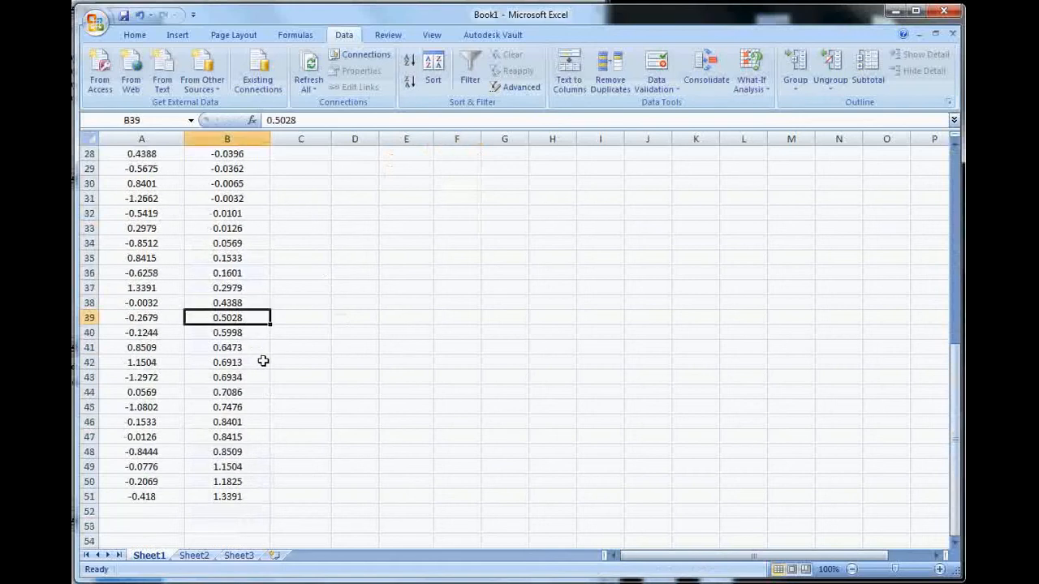
left_click(245, 456, "shift")
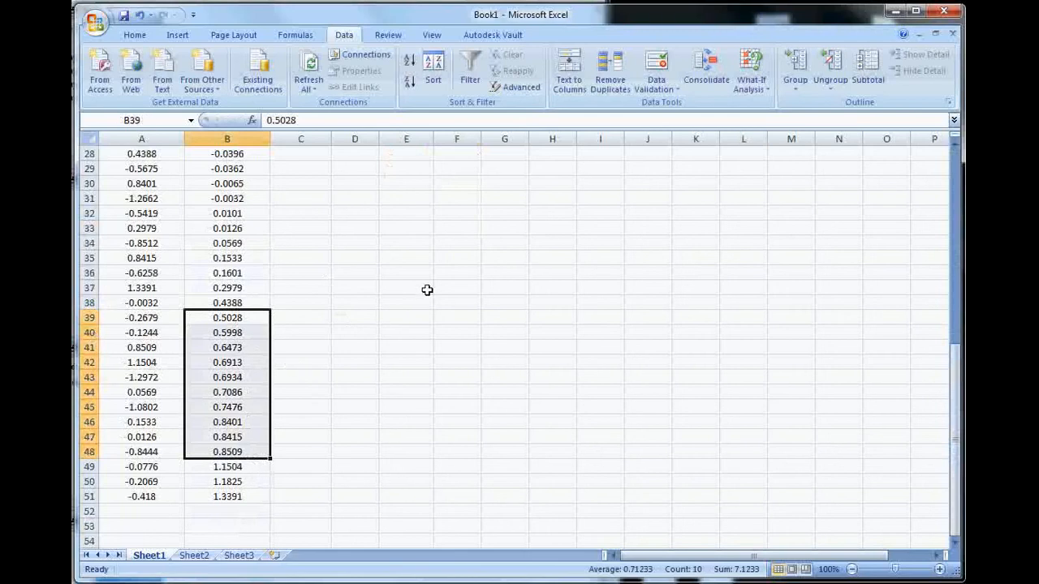
scroll(420, 253, "up", 8)
left_click(448, 180)
type("20")
key("Return")
Step: Count the sorted column B values in the 1.0 to 1.5 bin and enter 3 in cell F7
scroll(278, 279, "down", 11)
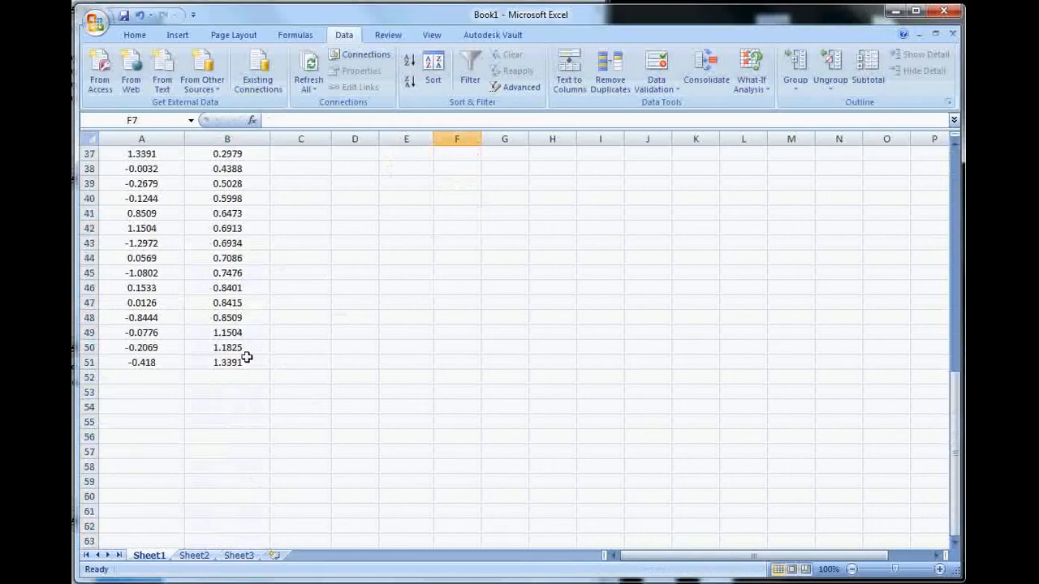
left_click_drag(238, 333, 240, 360)
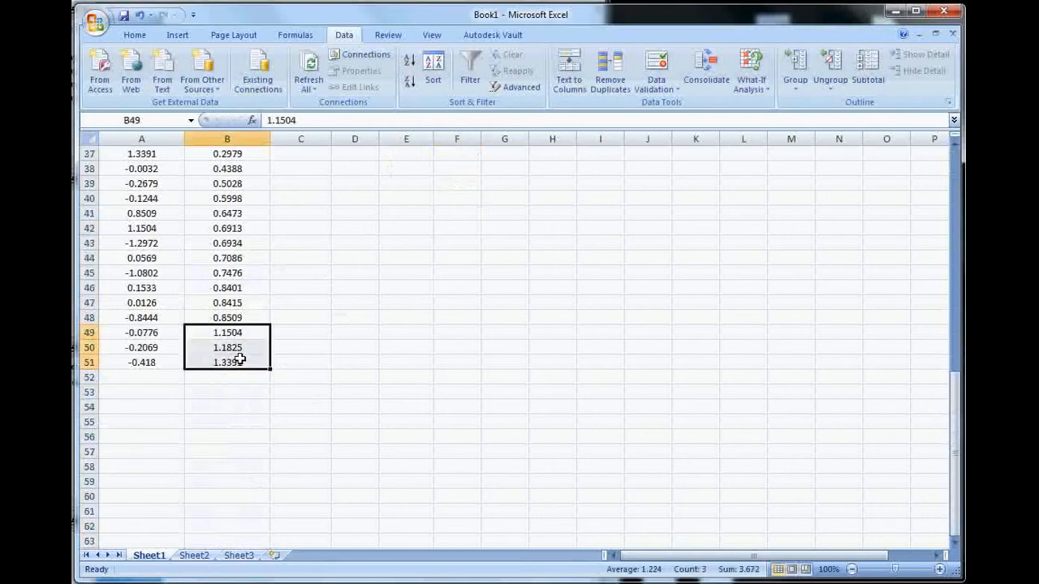
scroll(348, 316, "up", 12)
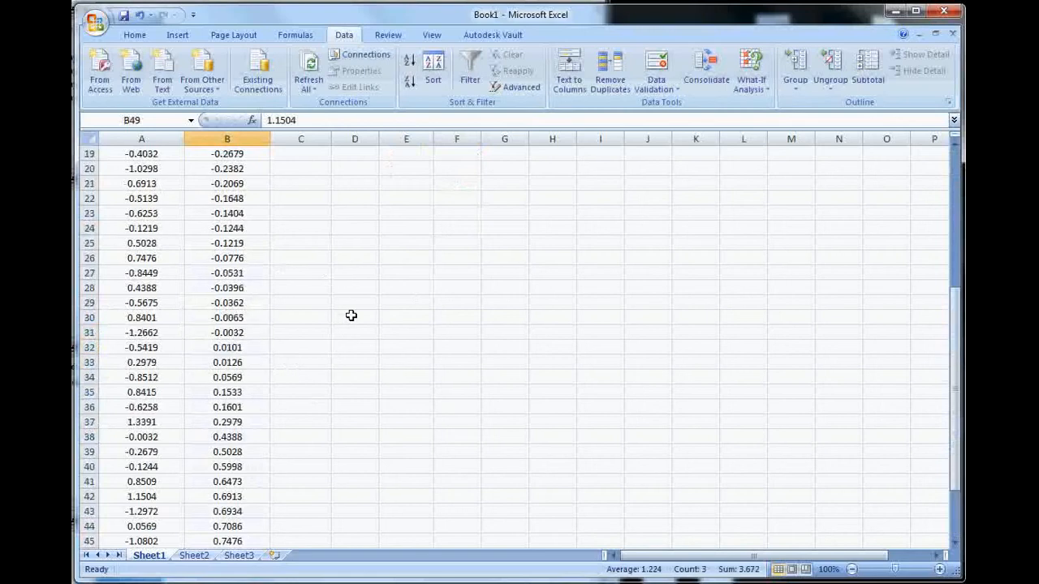
left_click(467, 241)
type("3")
key("Return")
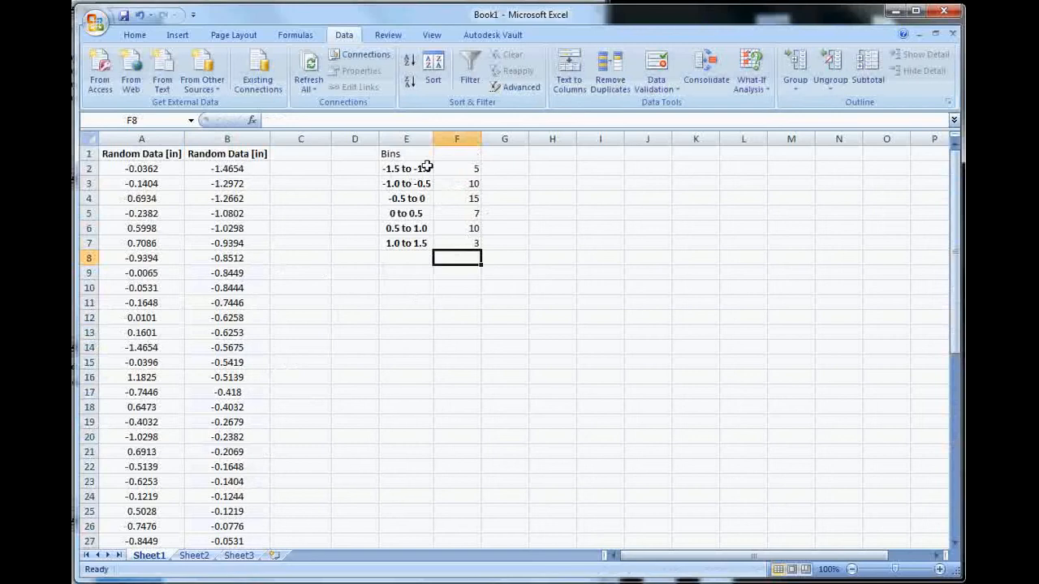
Step: Insert a 2-D clustered column chart from the bin ranges and counts in E2:F7 and move it away from the table
left_click_drag(418, 169, 452, 241)
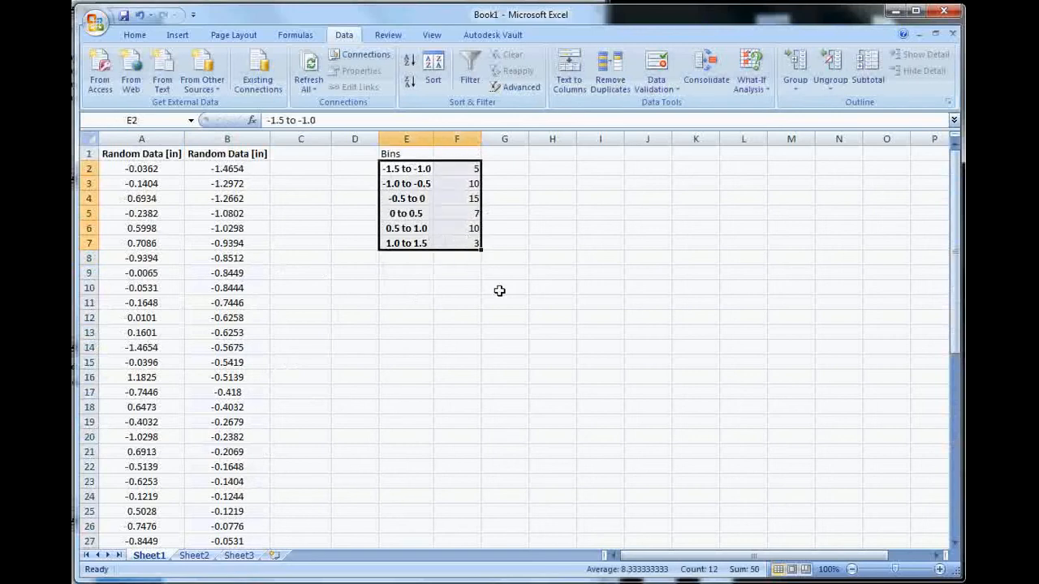
left_click(416, 166)
left_click_drag(416, 165, 415, 249)
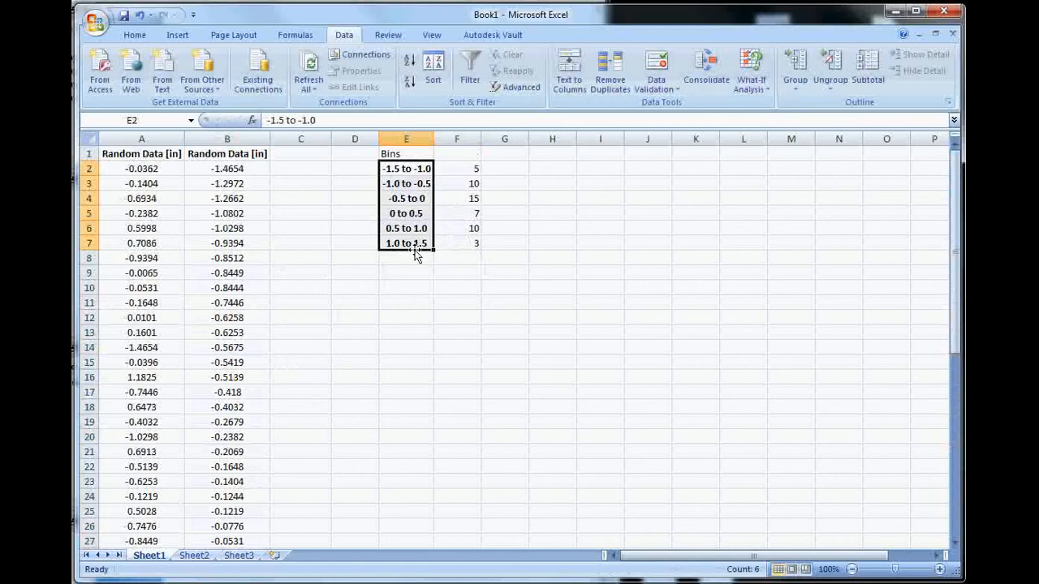
left_click_drag(460, 169, 463, 241)
left_click_drag(422, 173, 451, 243)
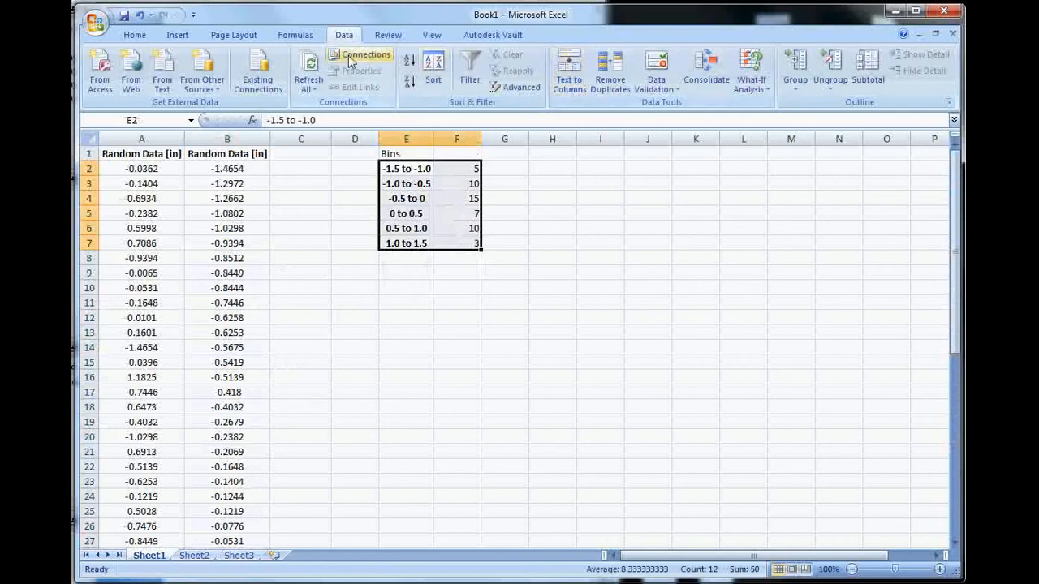
left_click(178, 35)
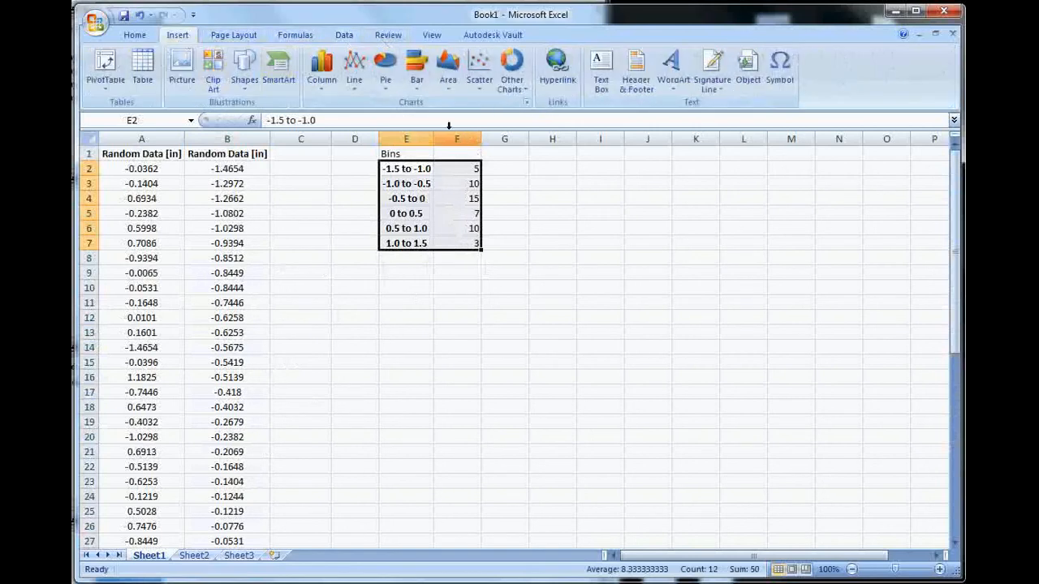
left_click(331, 89)
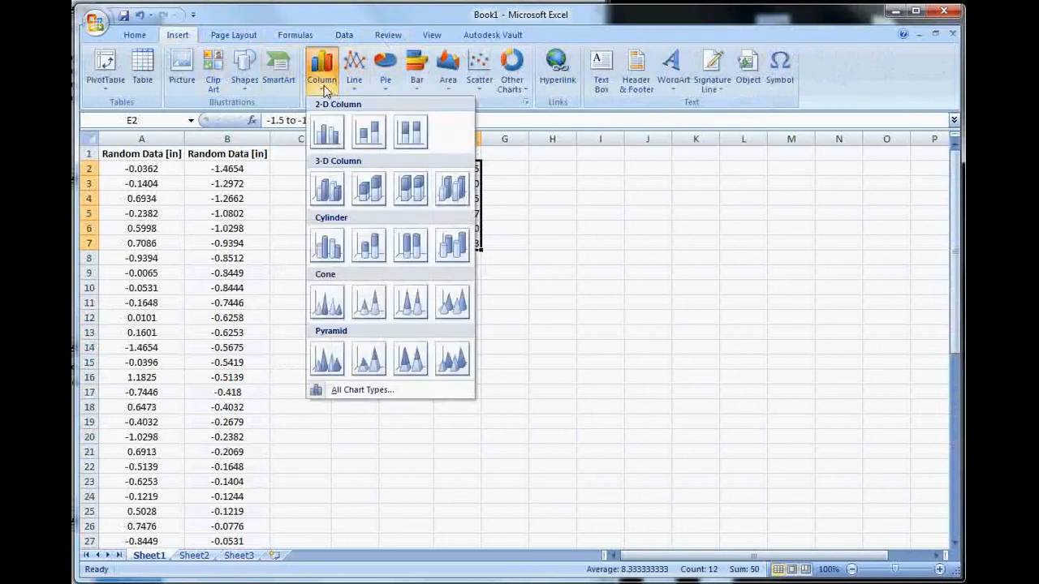
left_click(325, 89)
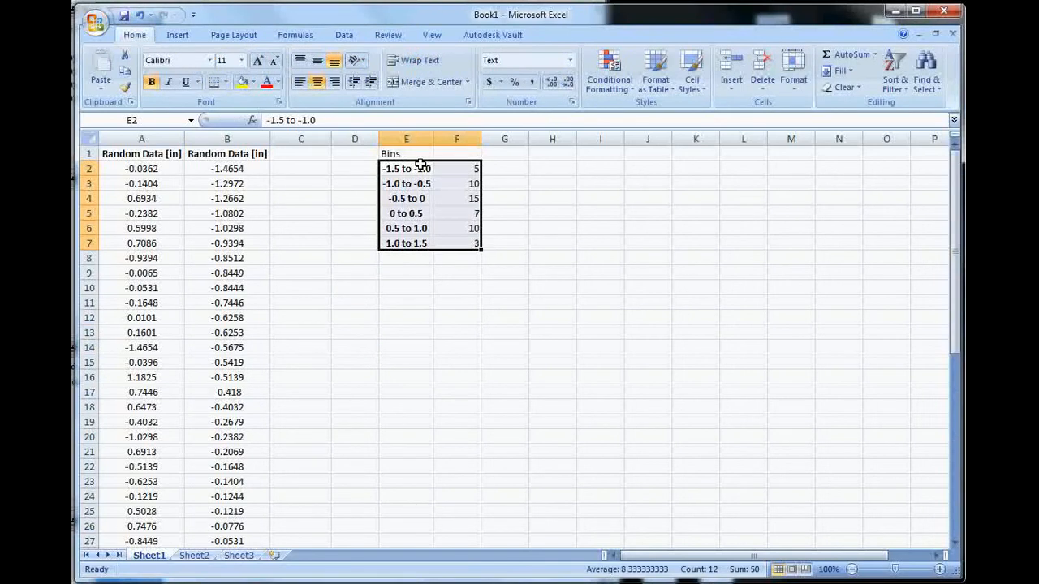
left_click(177, 34)
left_click(321, 67)
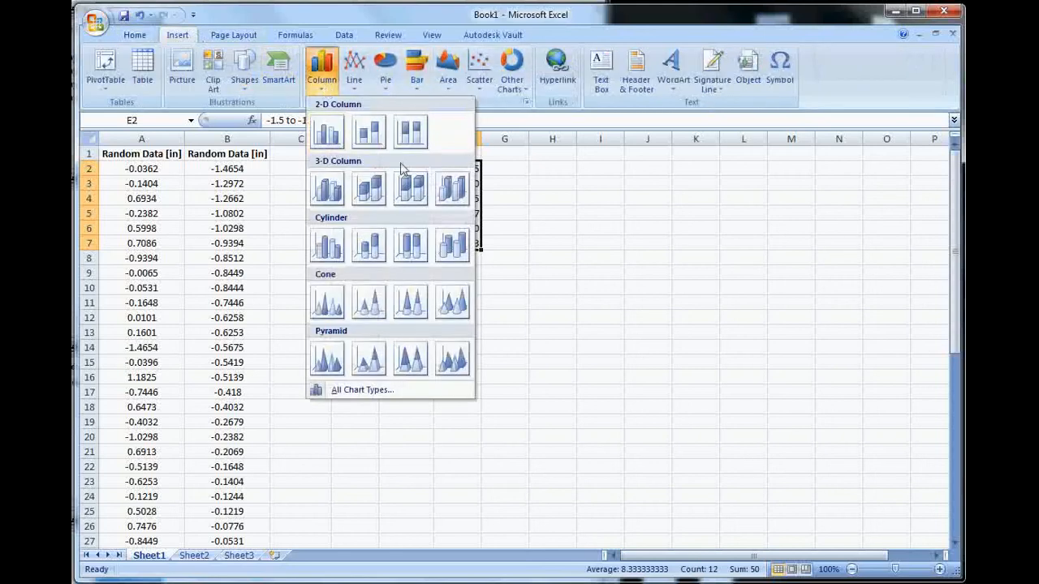
left_click(328, 132)
mouse_move(540, 243)
left_mouse_down()
mouse_move(651, 225)
mouse_move(657, 203)
left_mouse_up()
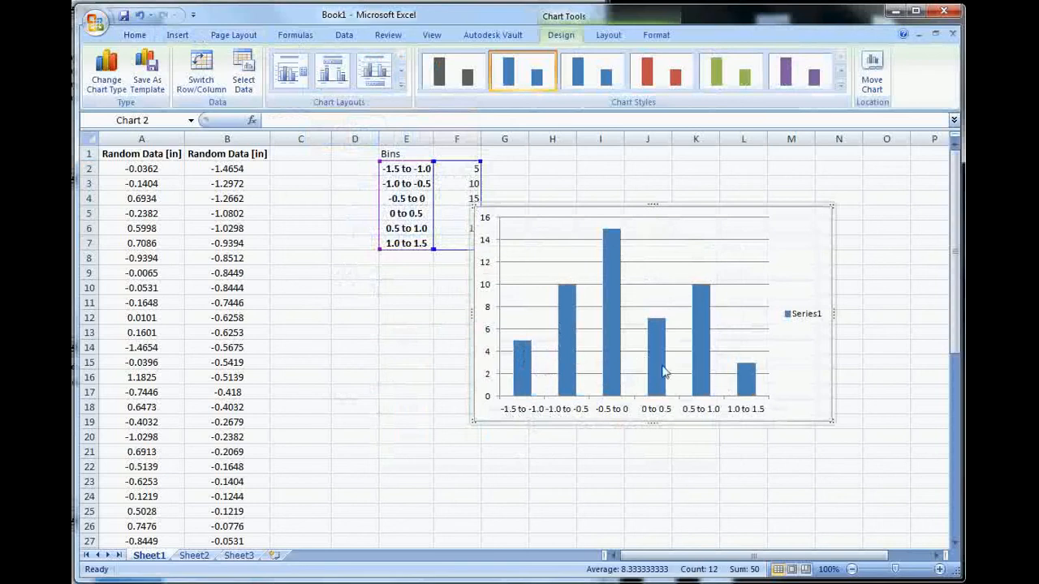
Step: Format the chart's data series with a gap width of 0% so the columns touch
left_click(610, 342)
right_click(609, 342)
left_click(612, 299)
right_click(610, 300)
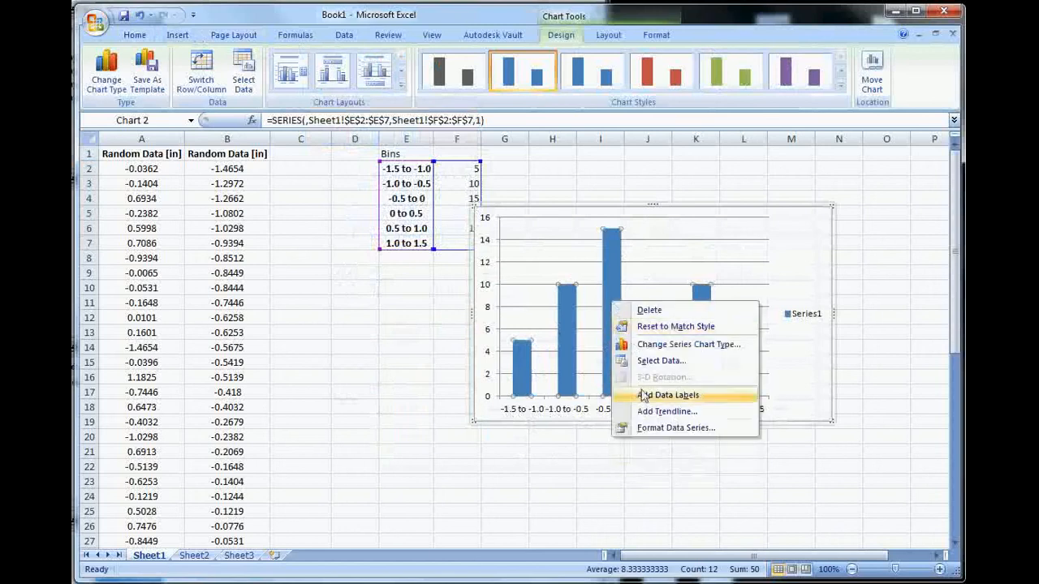
left_click(663, 429)
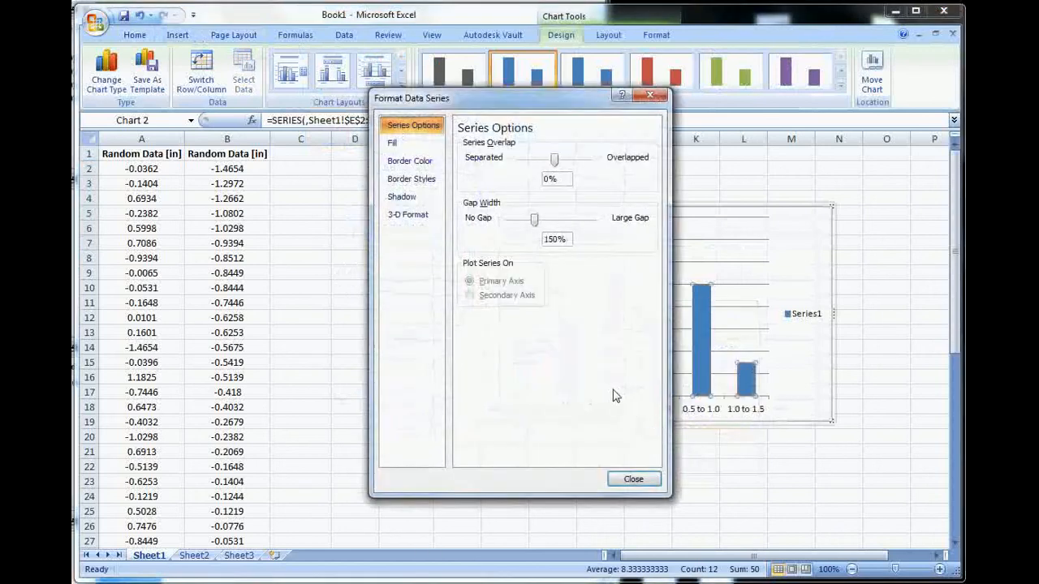
left_click_drag(528, 227, 512, 228)
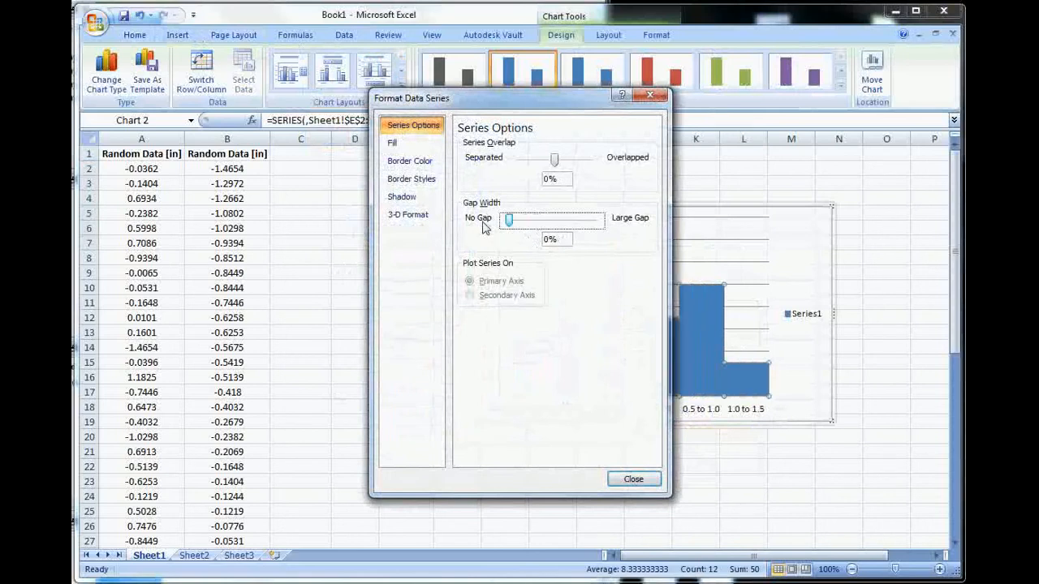
left_click(633, 478)
Step: Delete the Series1 legend from the chart
left_click(827, 409)
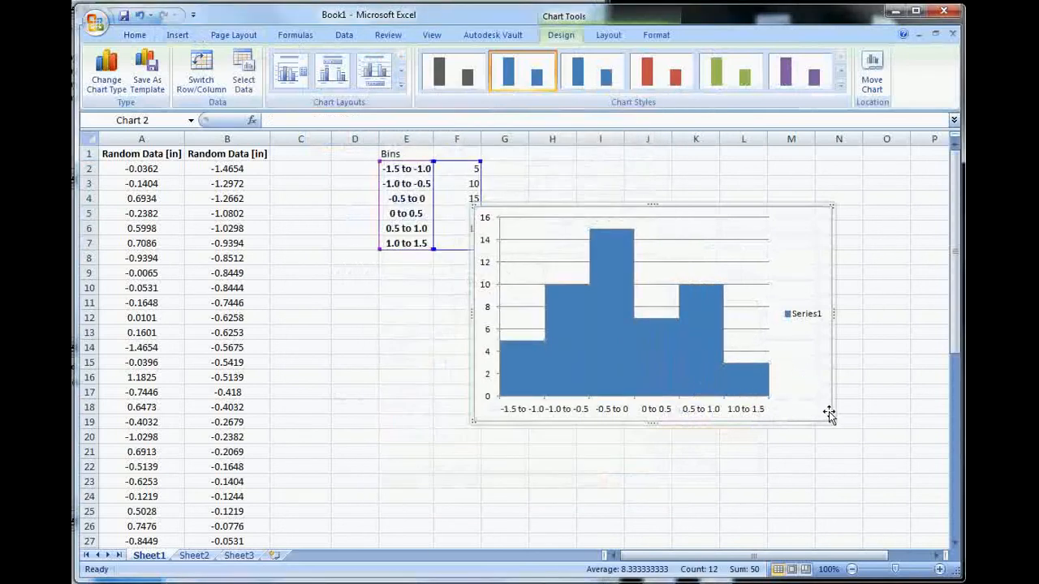
left_click(803, 317)
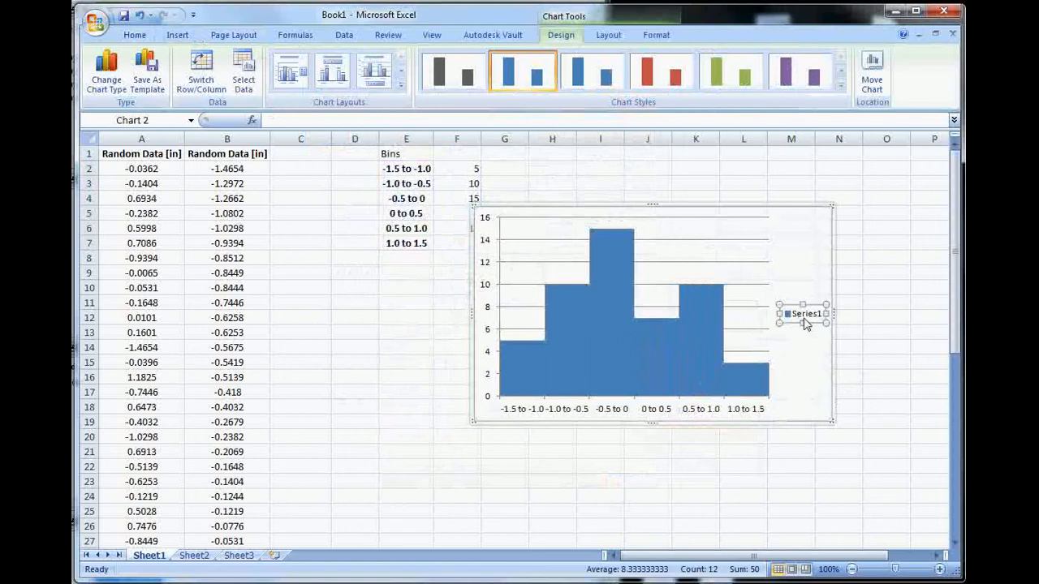
key("Delete")
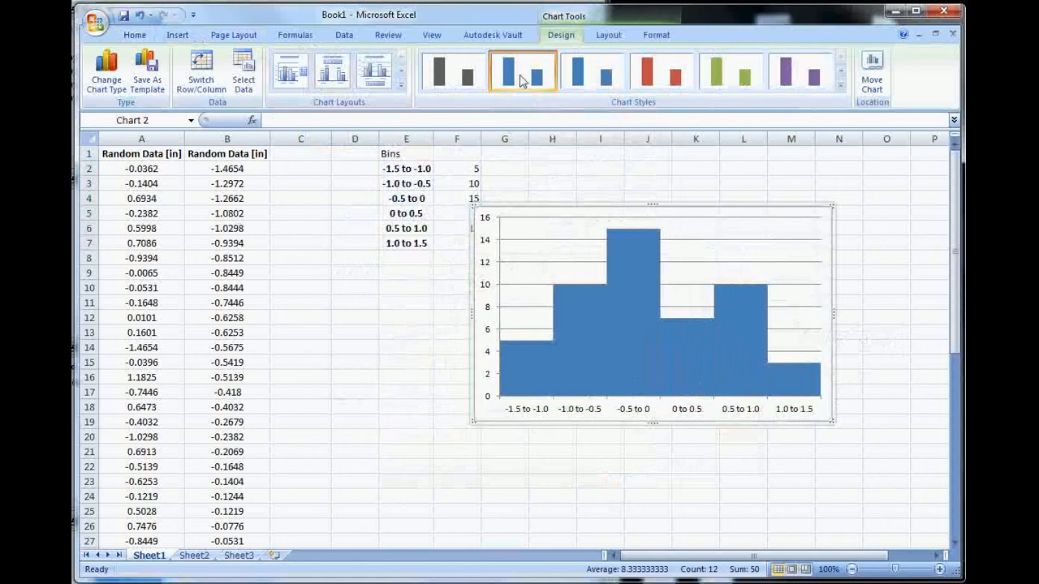
Step: Add a horizontal axis title below the axis of the chart reading "Measurement [in]"
left_click(610, 36)
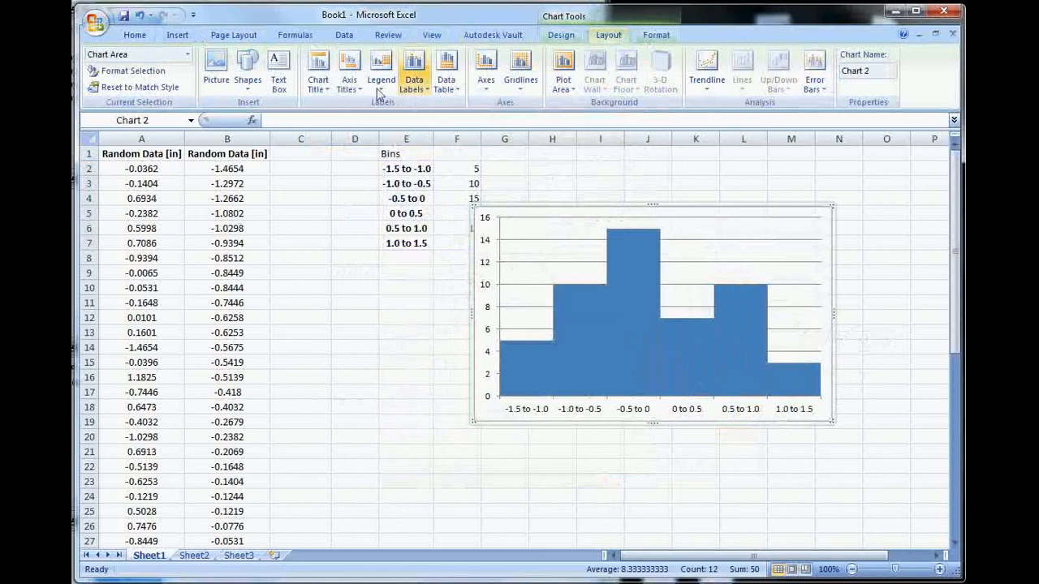
left_click(349, 81)
mouse_move(393, 111)
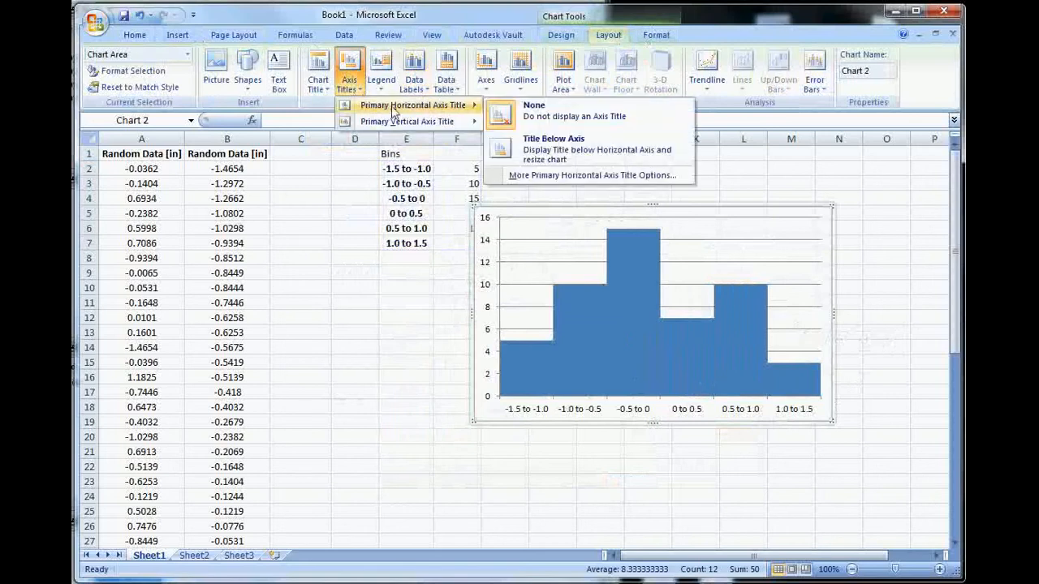
left_click(578, 154)
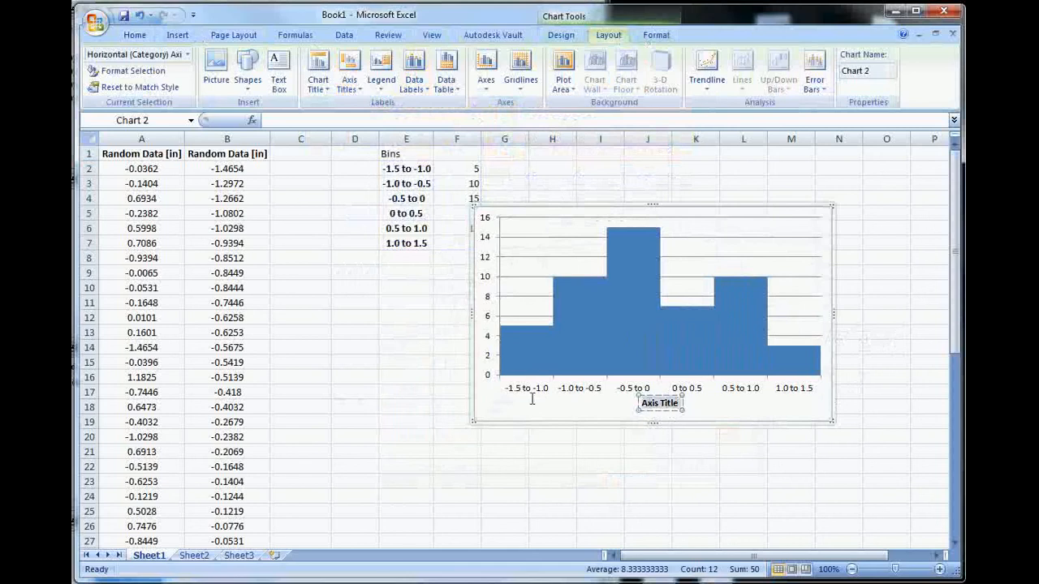
type("Measurem")
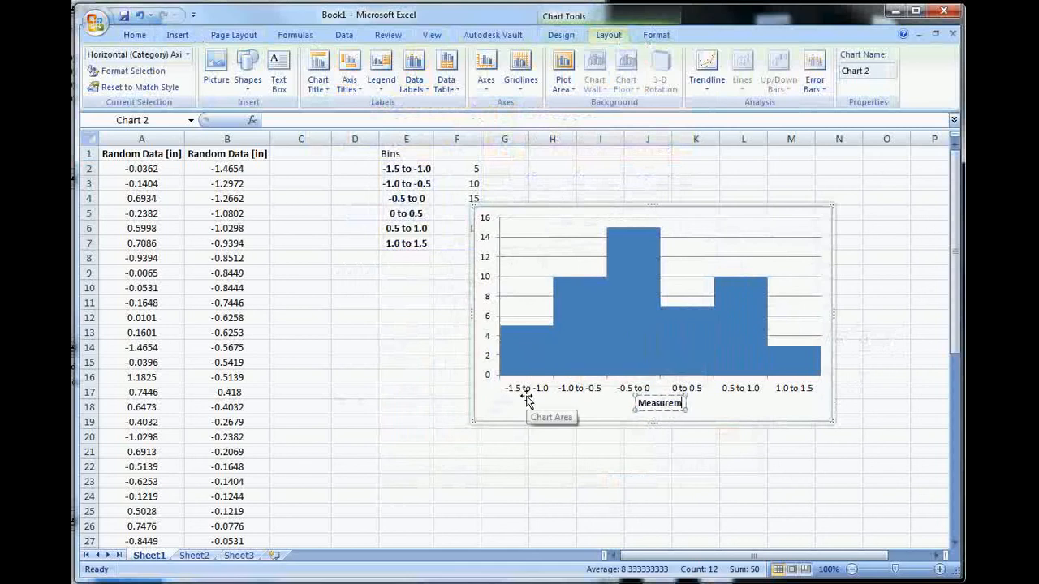
type("ent [in]")
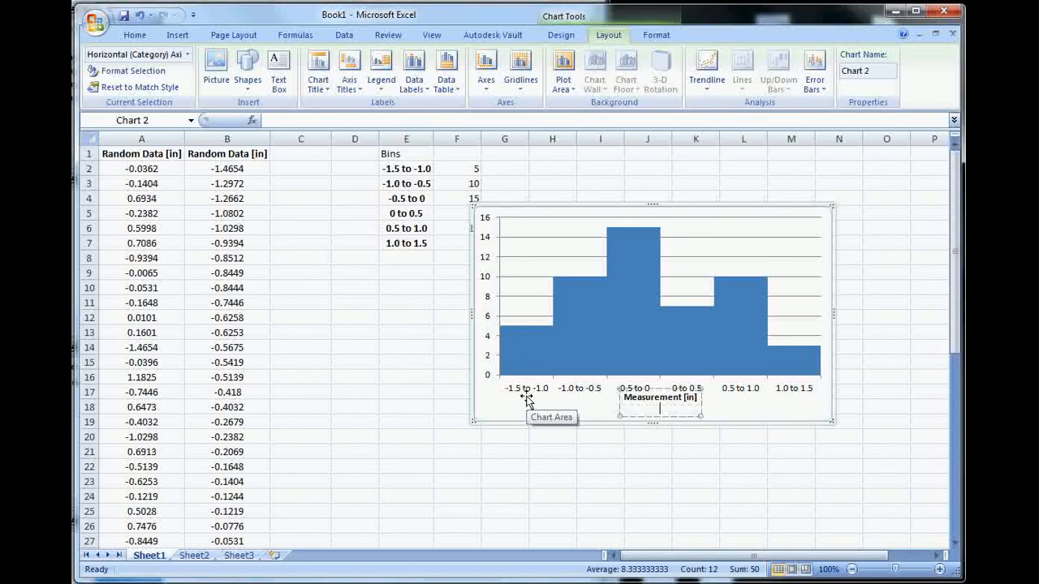
left_click(536, 400)
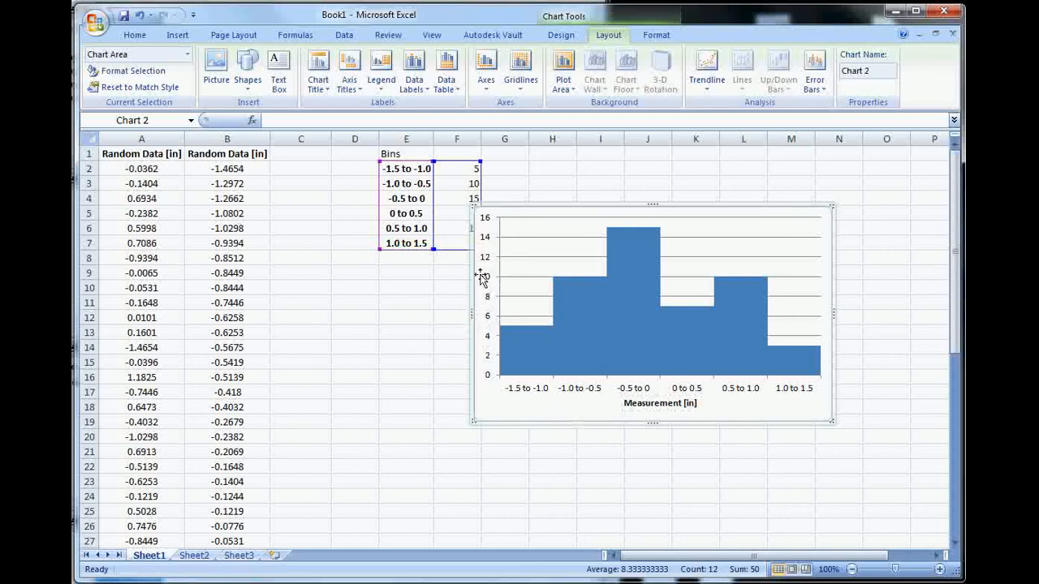
Step: Add a rotated vertical axis title reading "No. of Measurements" and move the chart left so it partly overlaps the bins table
left_click(488, 99)
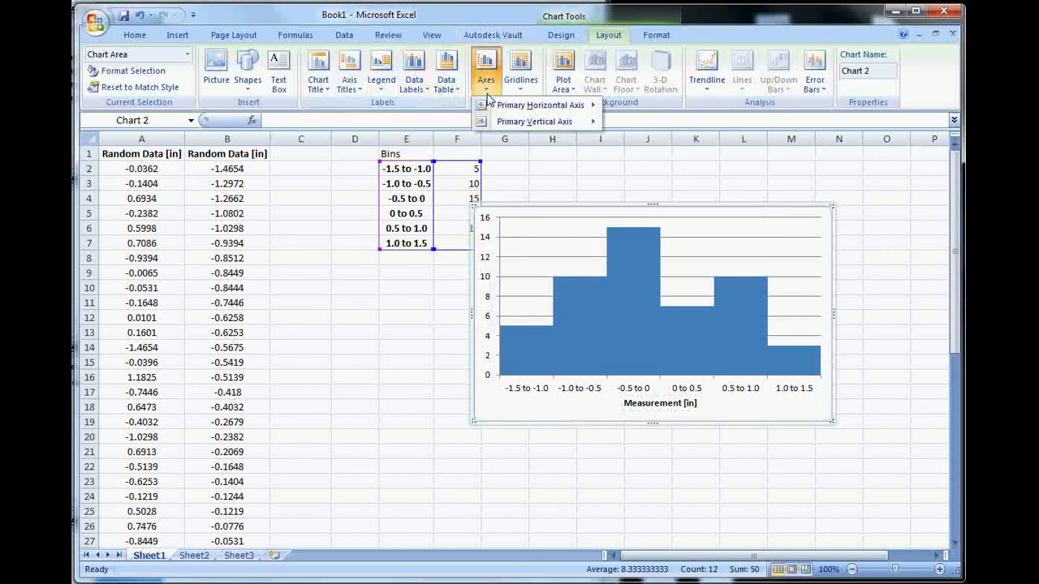
mouse_move(536, 121)
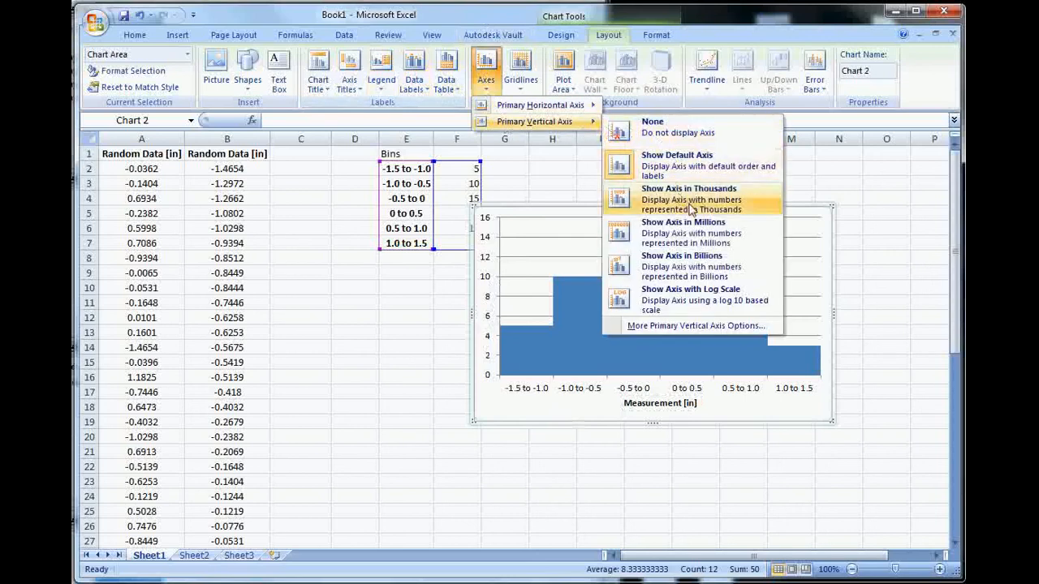
left_click(354, 93)
left_click(357, 96)
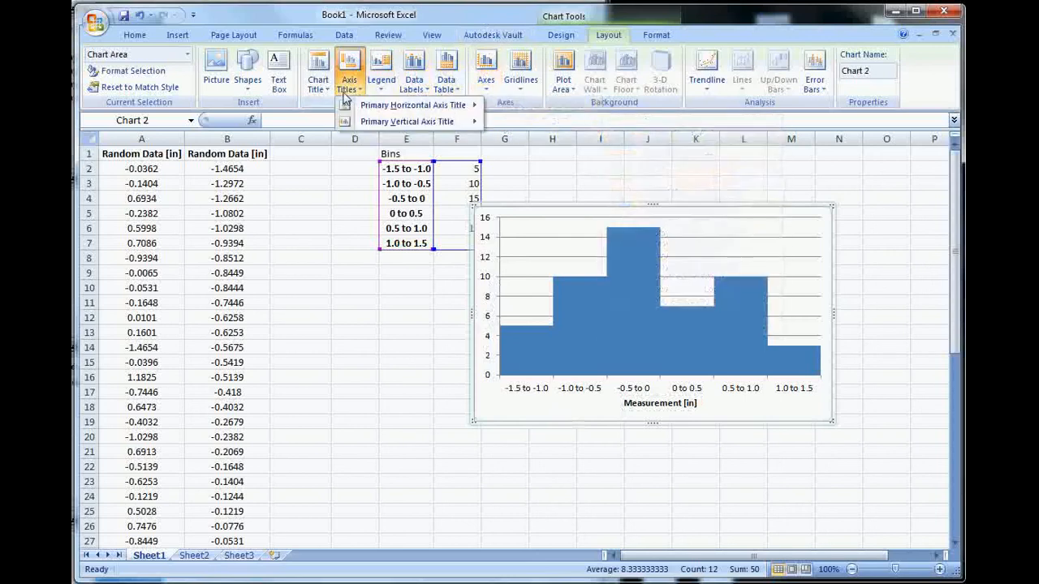
mouse_move(405, 126)
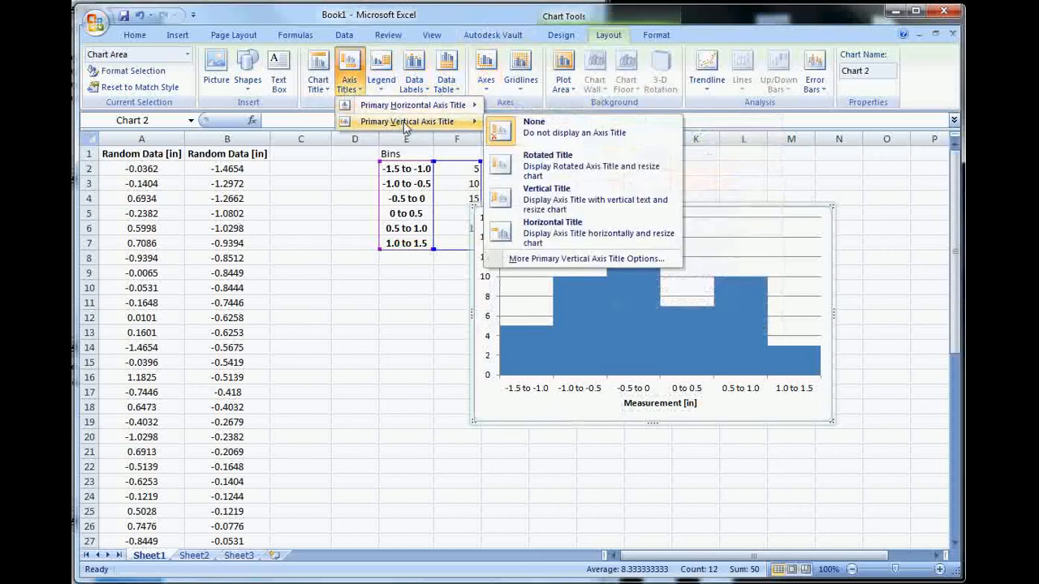
left_click(549, 170)
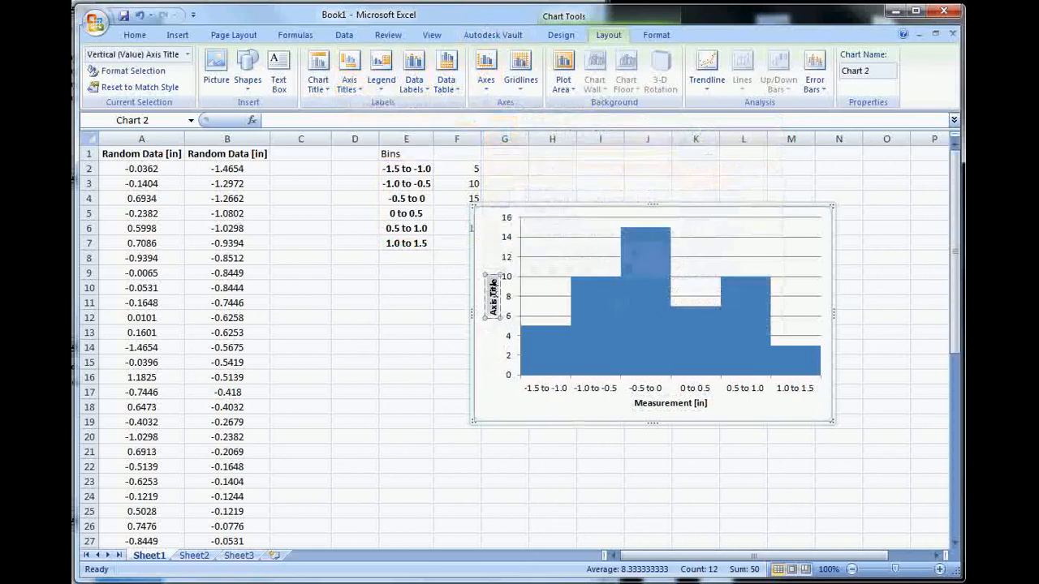
left_click_drag(494, 299, 493, 314)
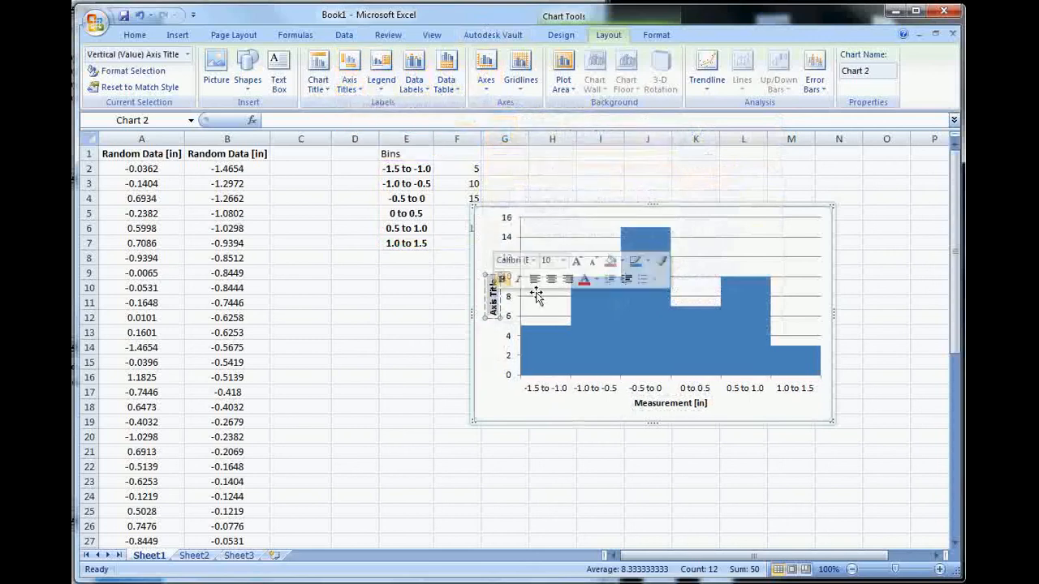
type("No. of Measurements")
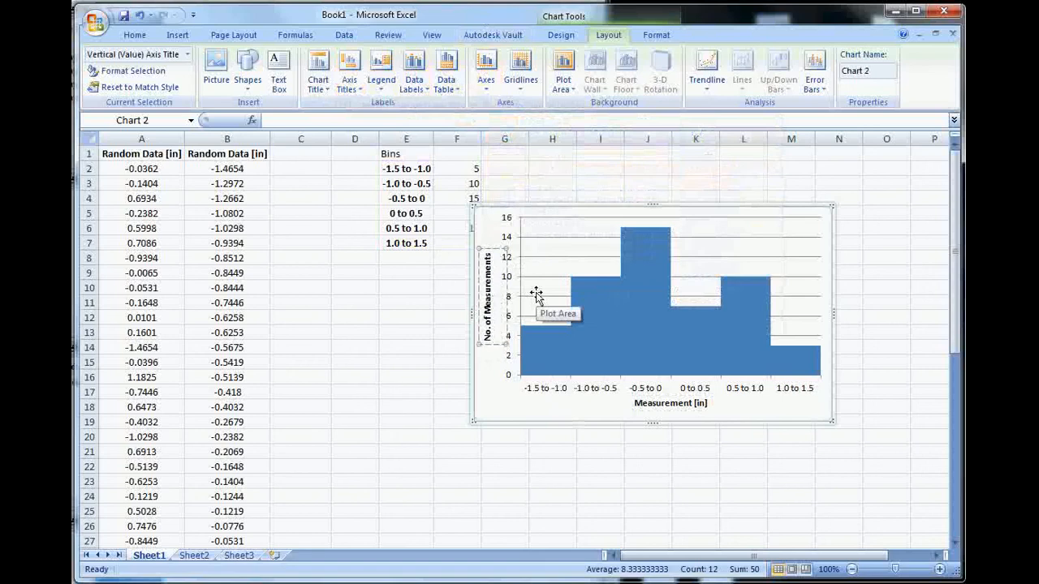
left_click(574, 225)
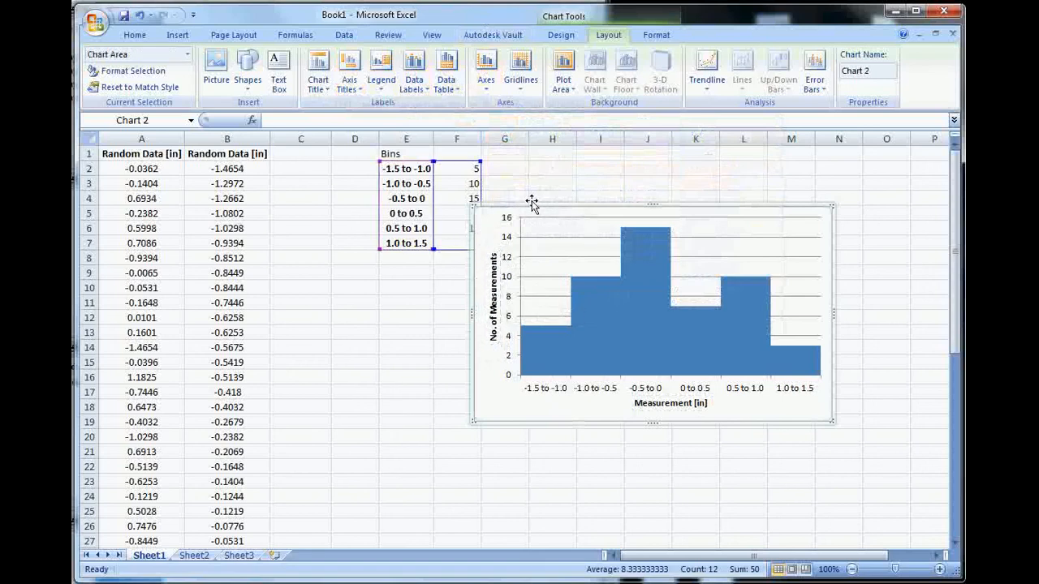
left_click_drag(558, 216, 473, 209)
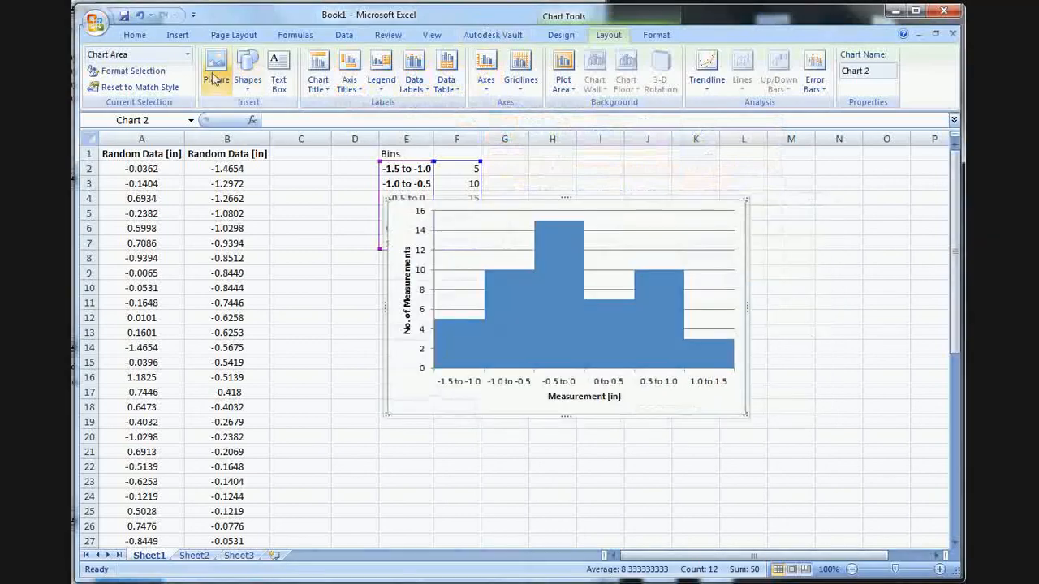